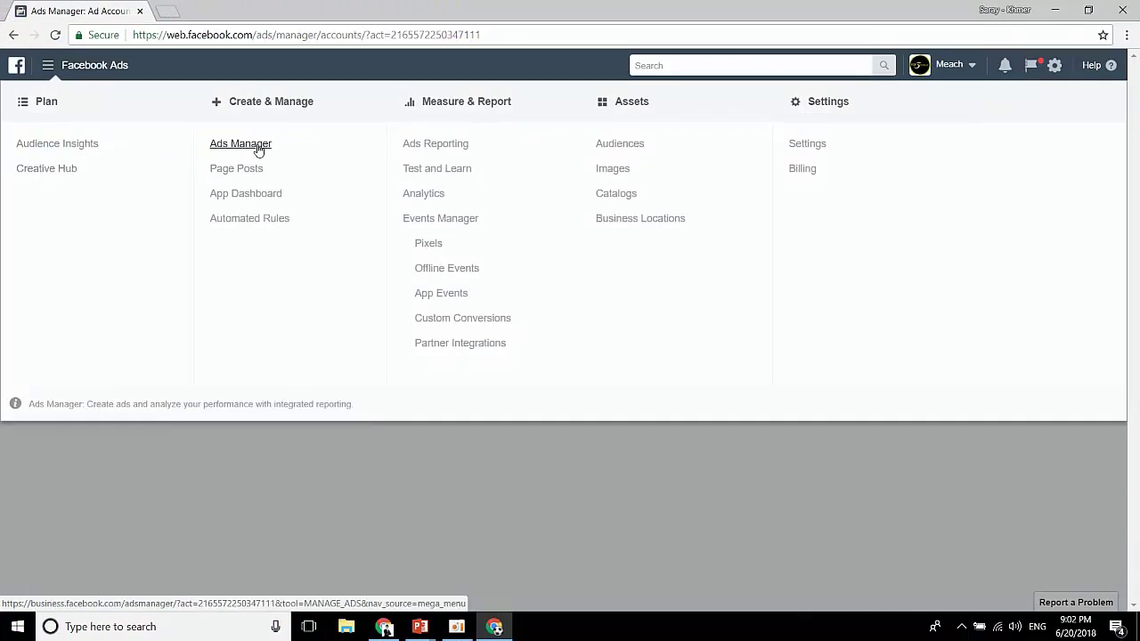
- Open Ads Manager and turn off the Video views campaign
click(257, 148)
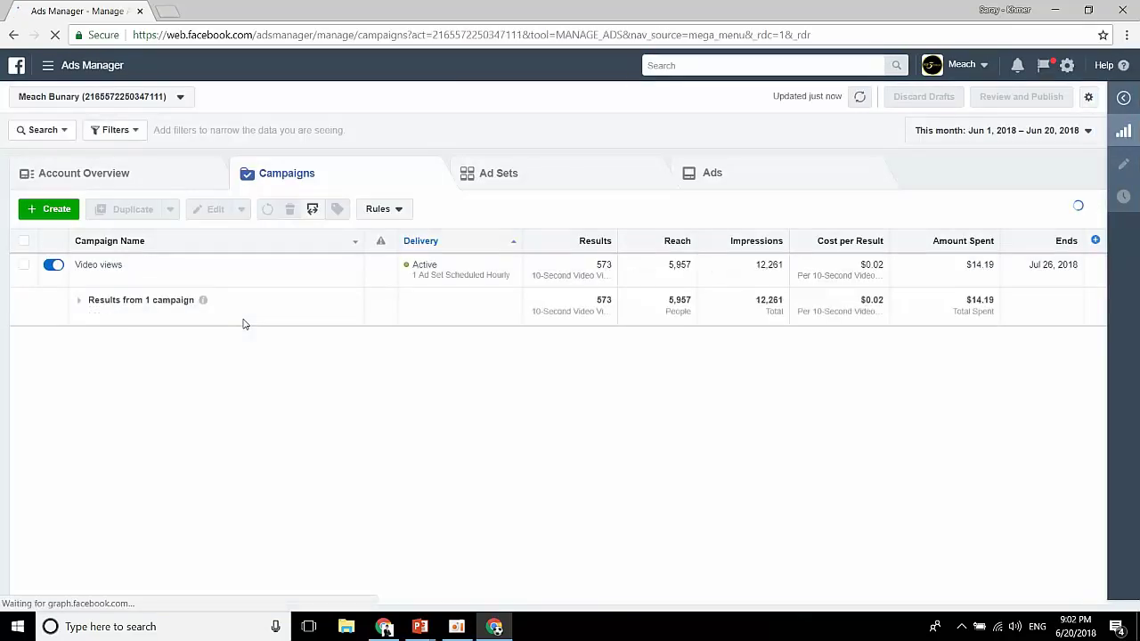
mouse_move(86, 300)
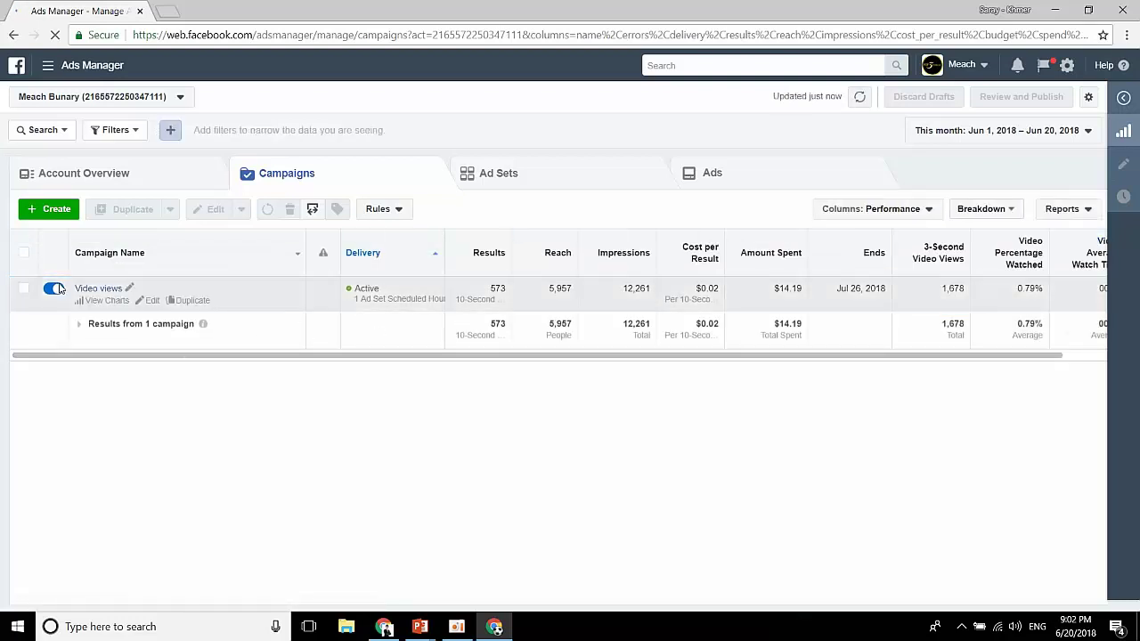
click(57, 303)
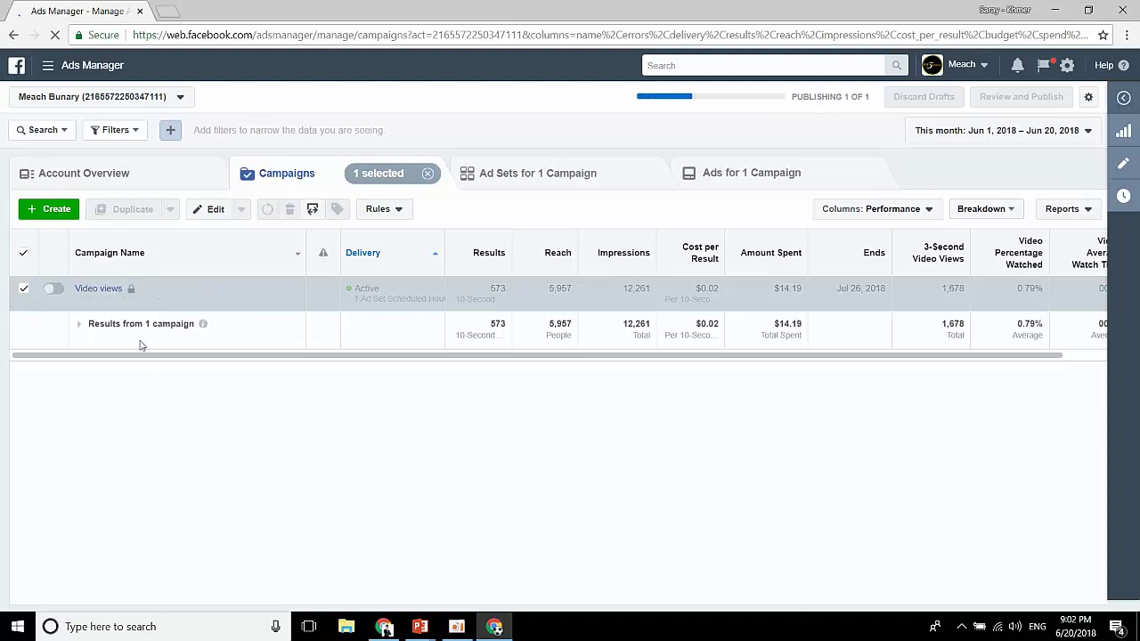
- Start creating a new campaign from scratch instead of continuing the earlier draft, and dismiss the Quick Creation tip
click(58, 213)
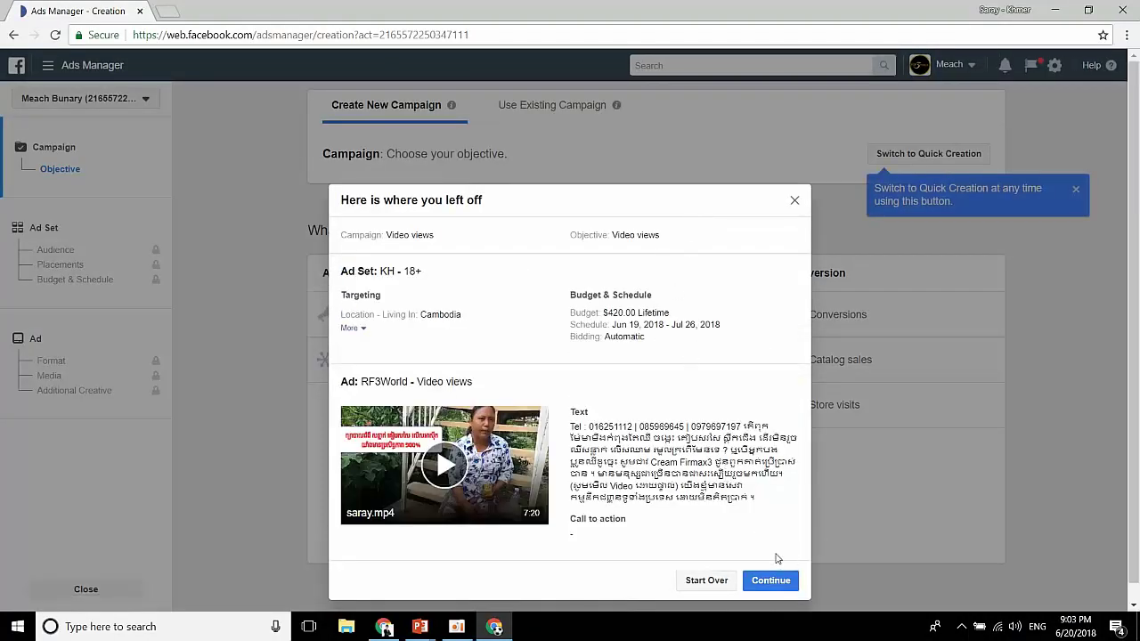
click(725, 580)
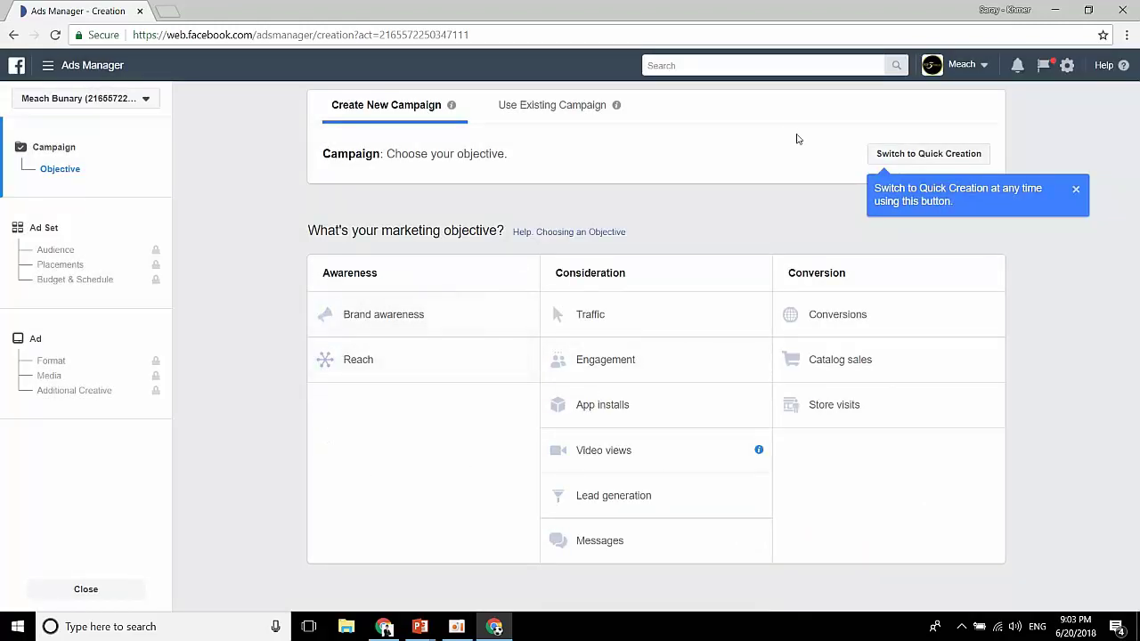
click(1074, 193)
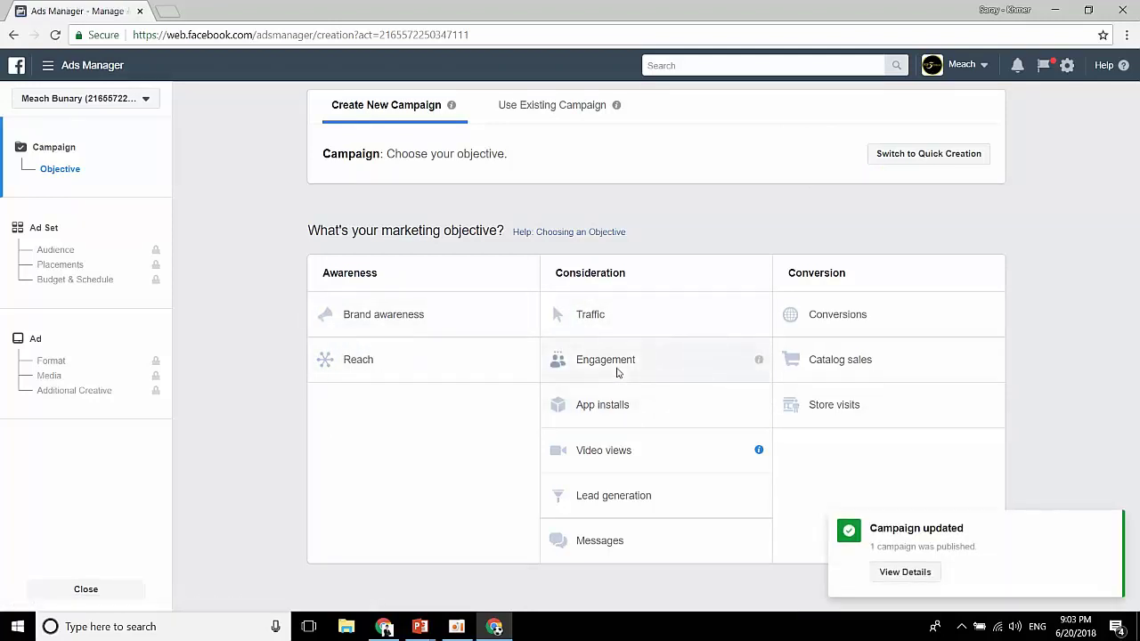
- Choose the Engagement objective, name the campaign ads-1, and continue to the ad set
click(617, 373)
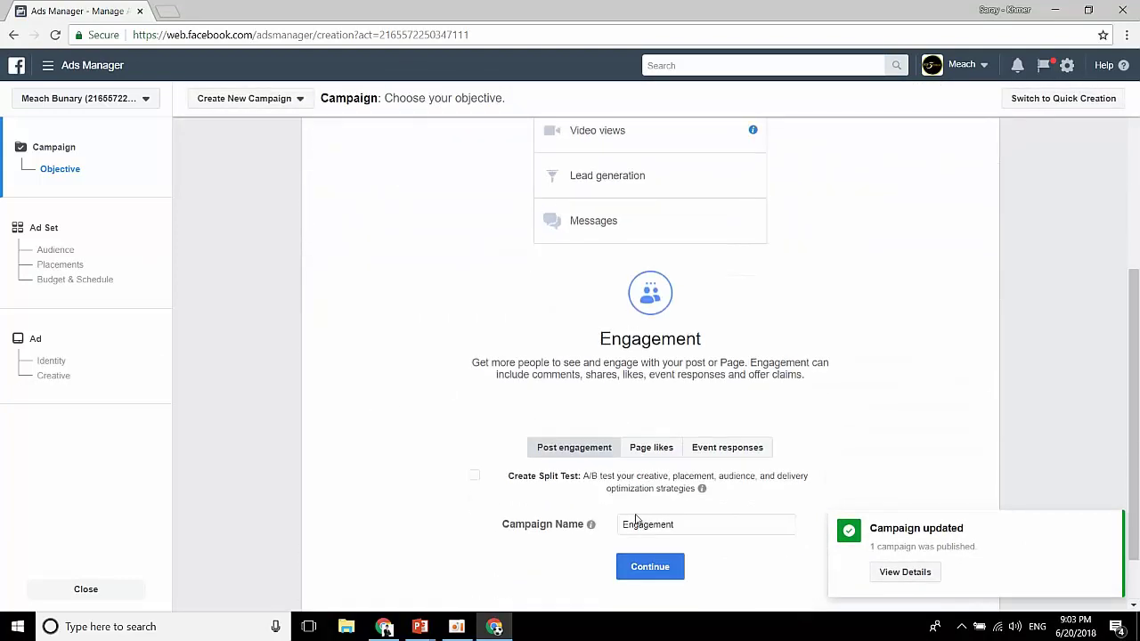
double_click(714, 526)
mouse_move(590, 525)
text(ads-1)
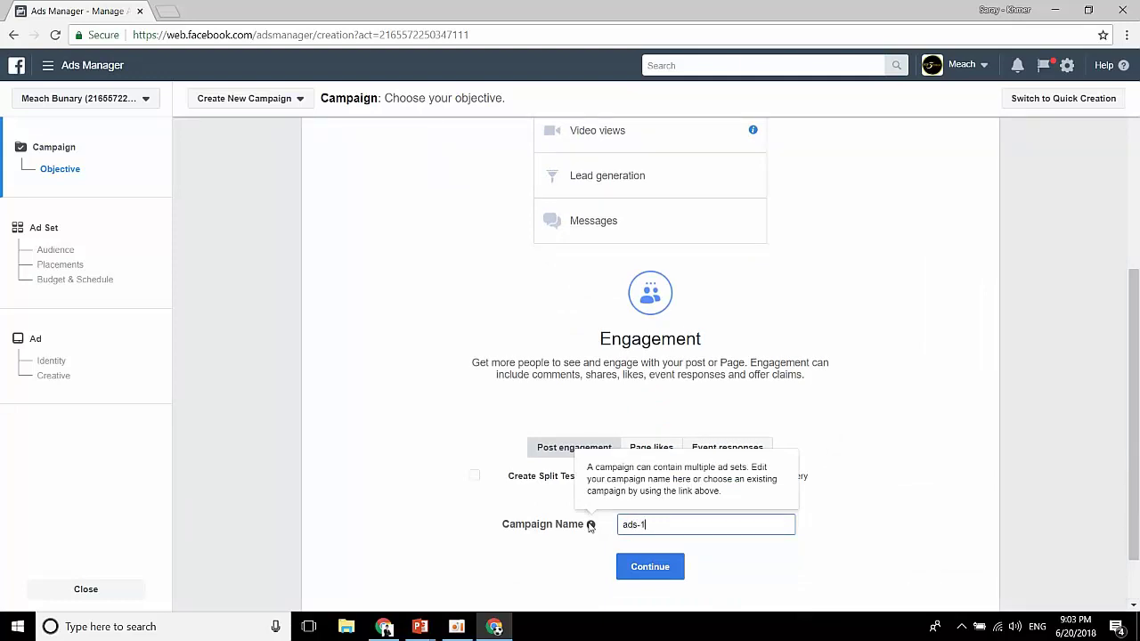
click(644, 570)
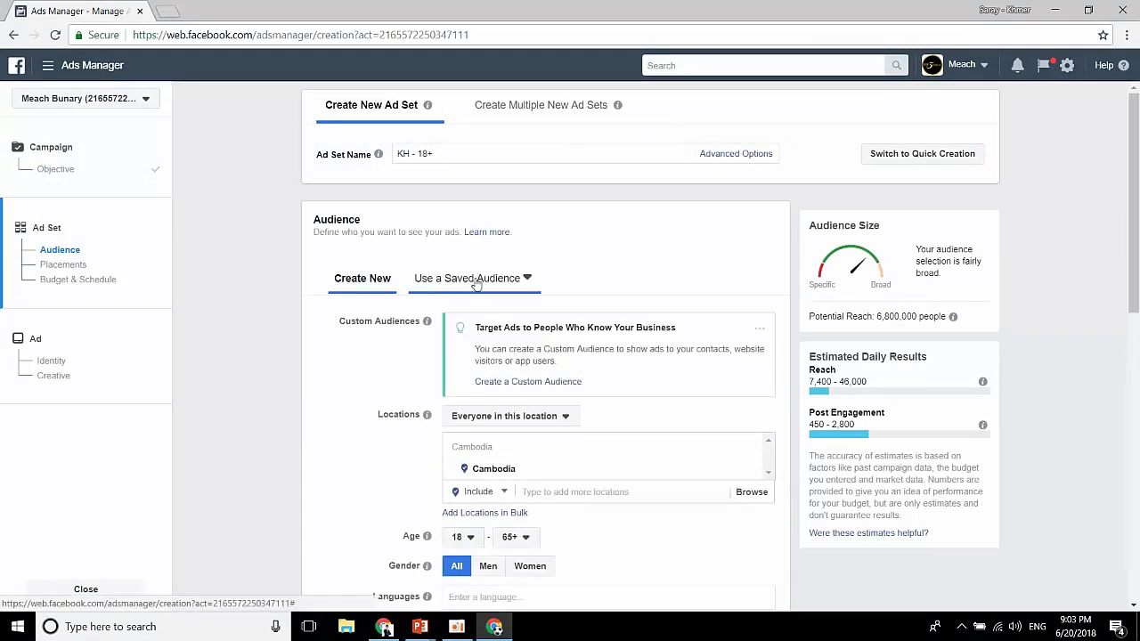
- Set the ad set audience's minimum age to 30
scroll(368, 331, down, 3)
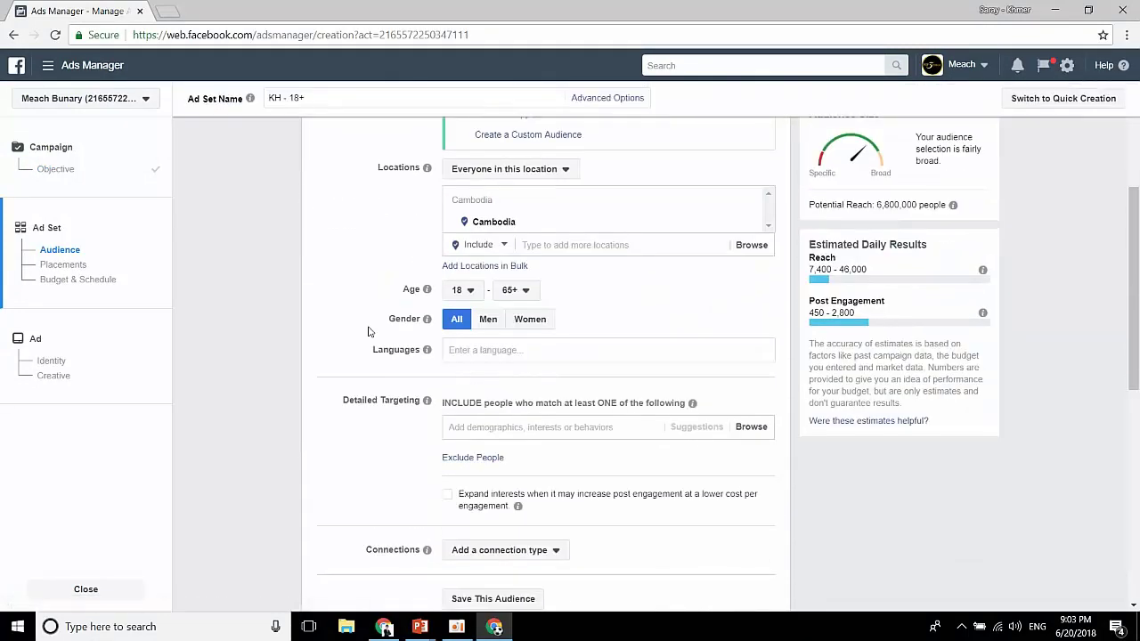
scroll(369, 331, down, 3)
scroll(369, 331, up, 6)
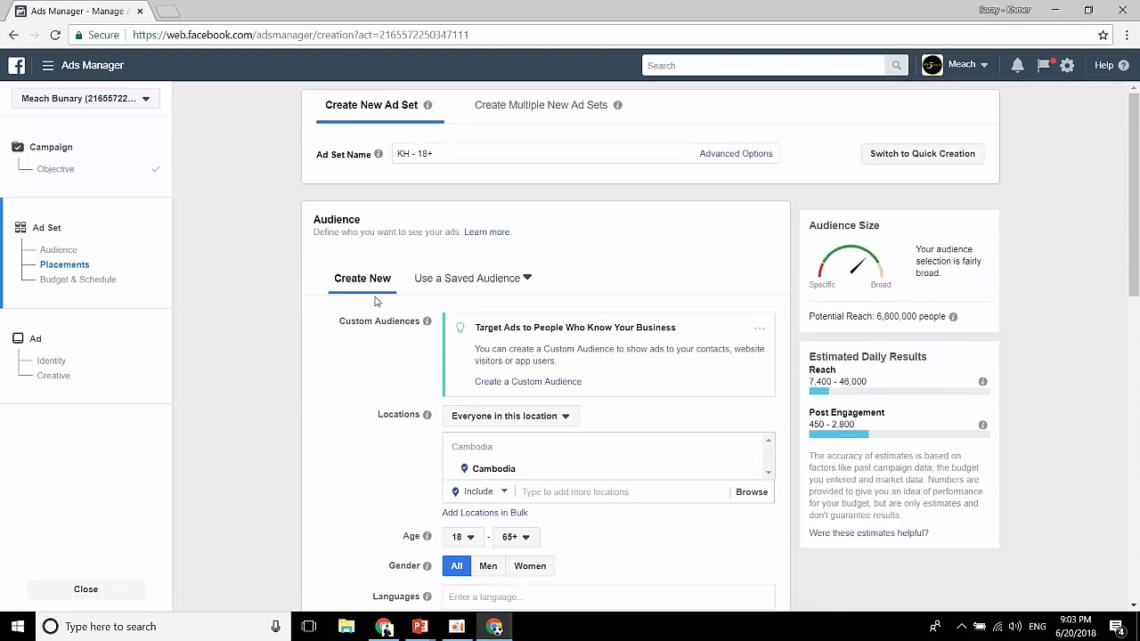
scroll(493, 326, down, 1)
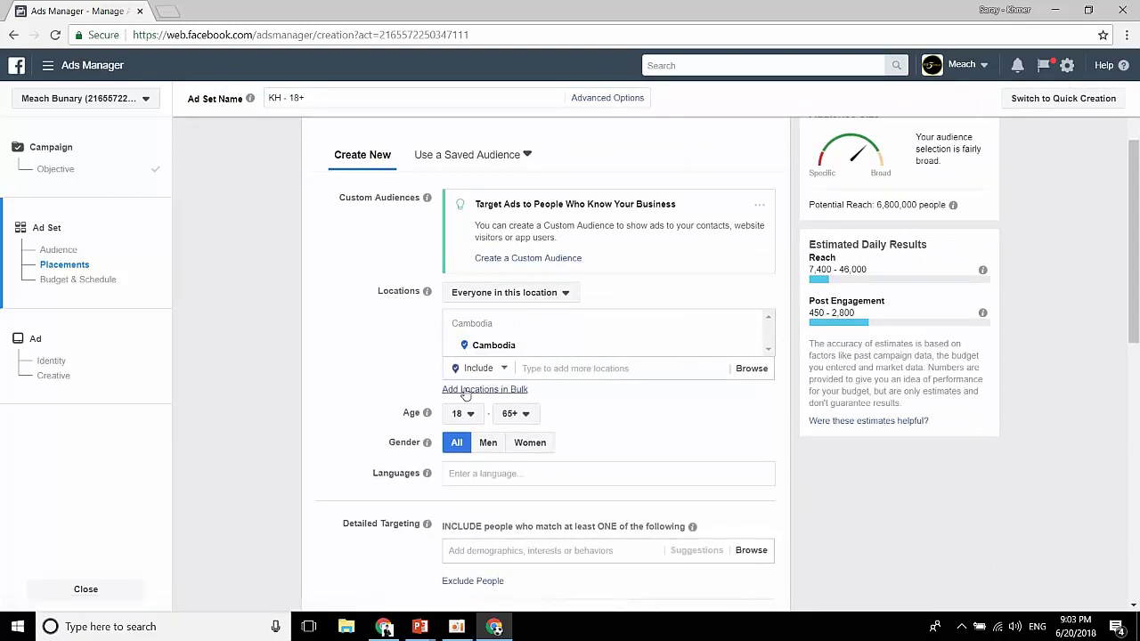
click(463, 413)
scroll(479, 281, down, 2)
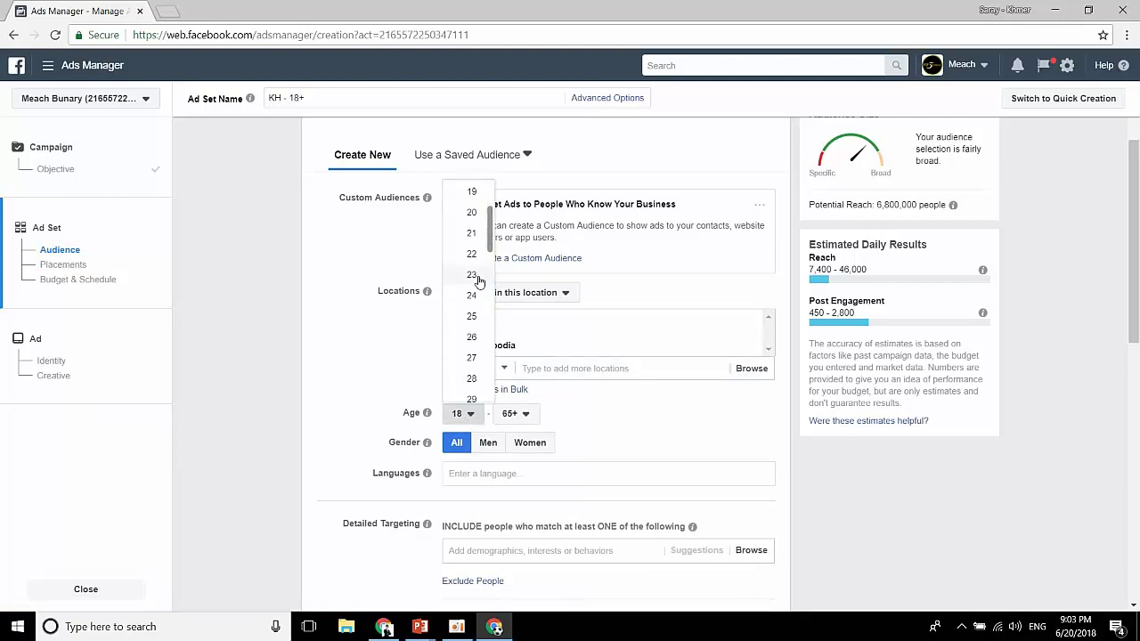
scroll(479, 282, down, 2)
click(473, 303)
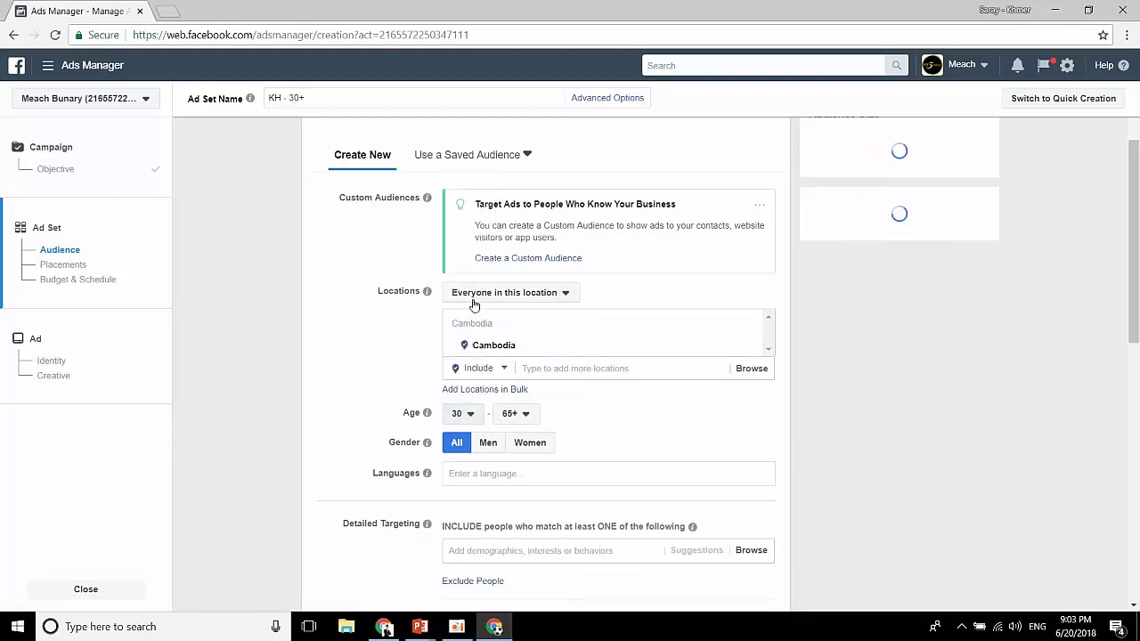
- Save the audience under the name ads-1
scroll(507, 421, down, 2)
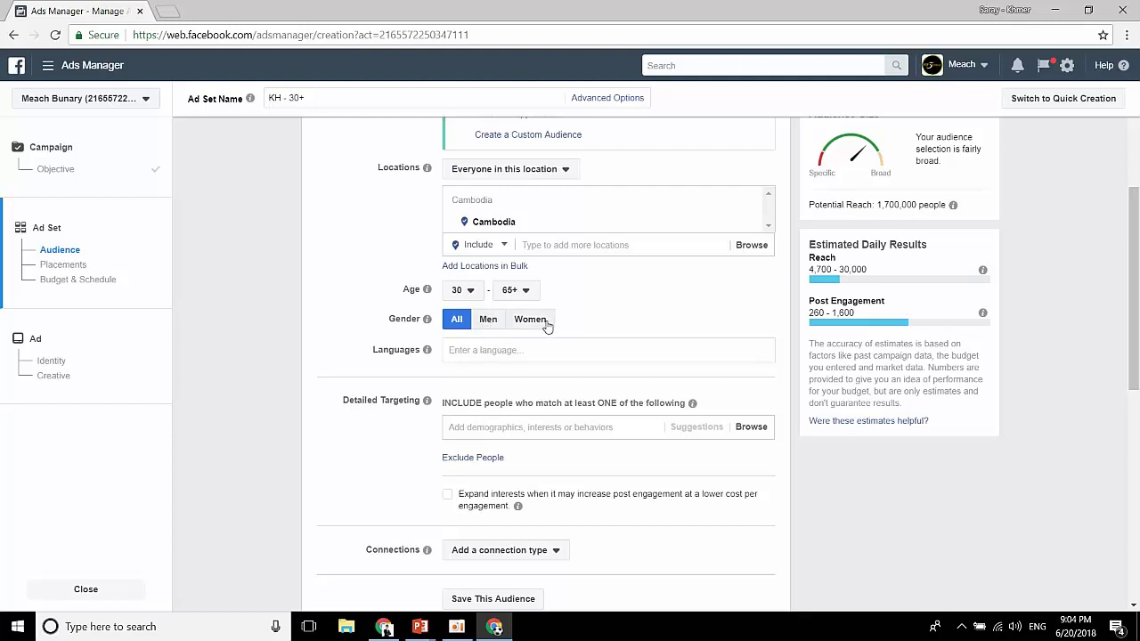
scroll(504, 341, down, 3)
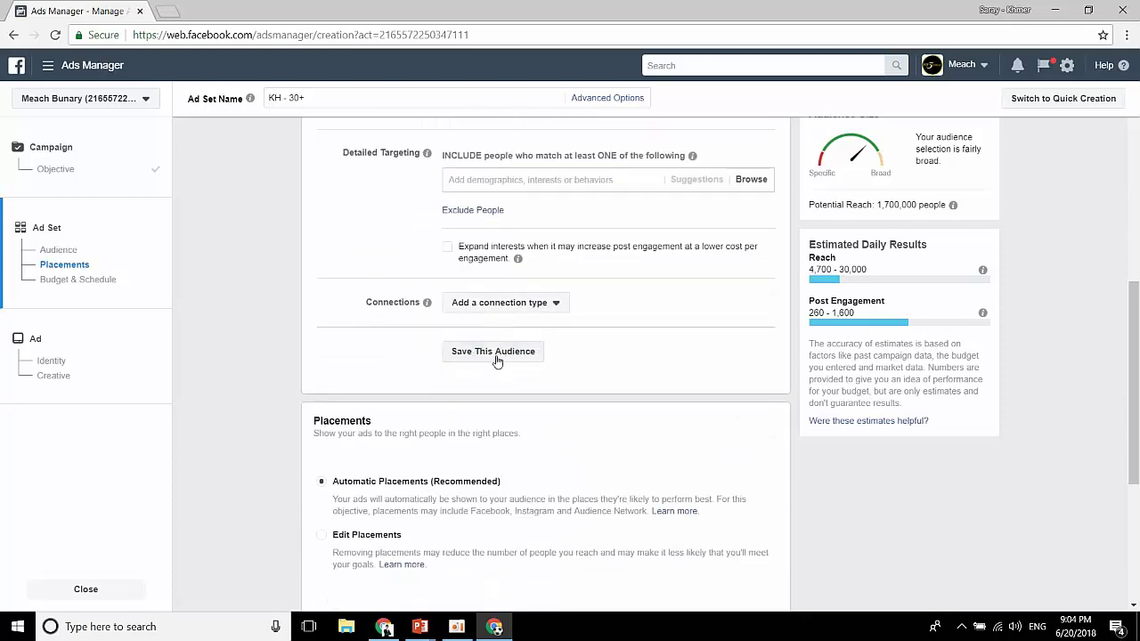
scroll(497, 361, up, 4)
scroll(499, 359, down, 4)
click(499, 352)
triple_click(516, 243)
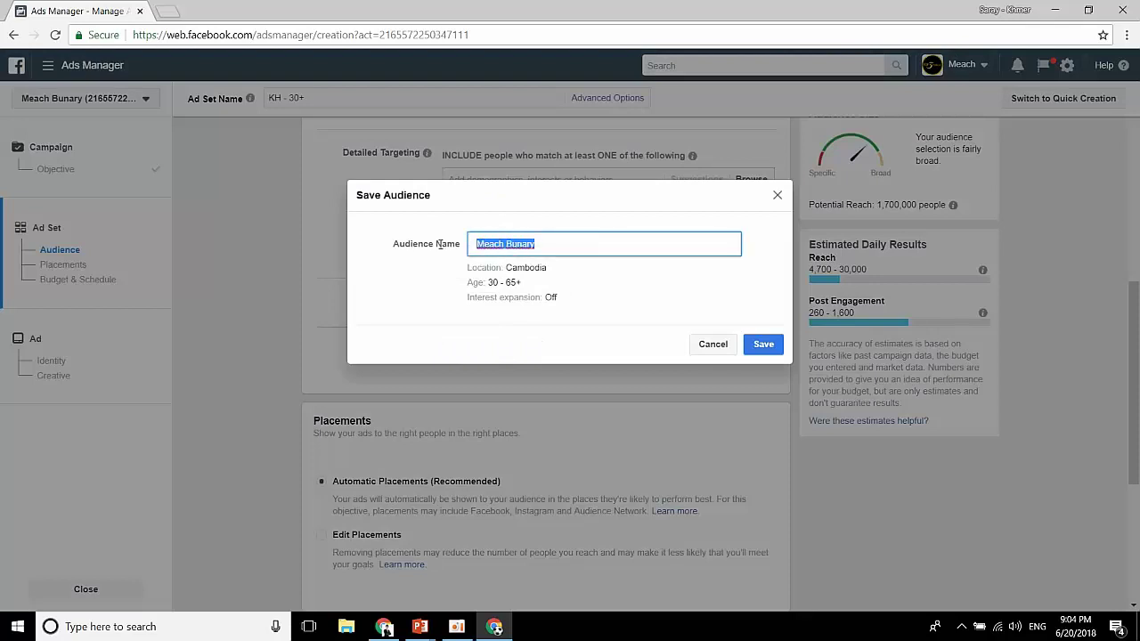
text(ads-1)
click(763, 344)
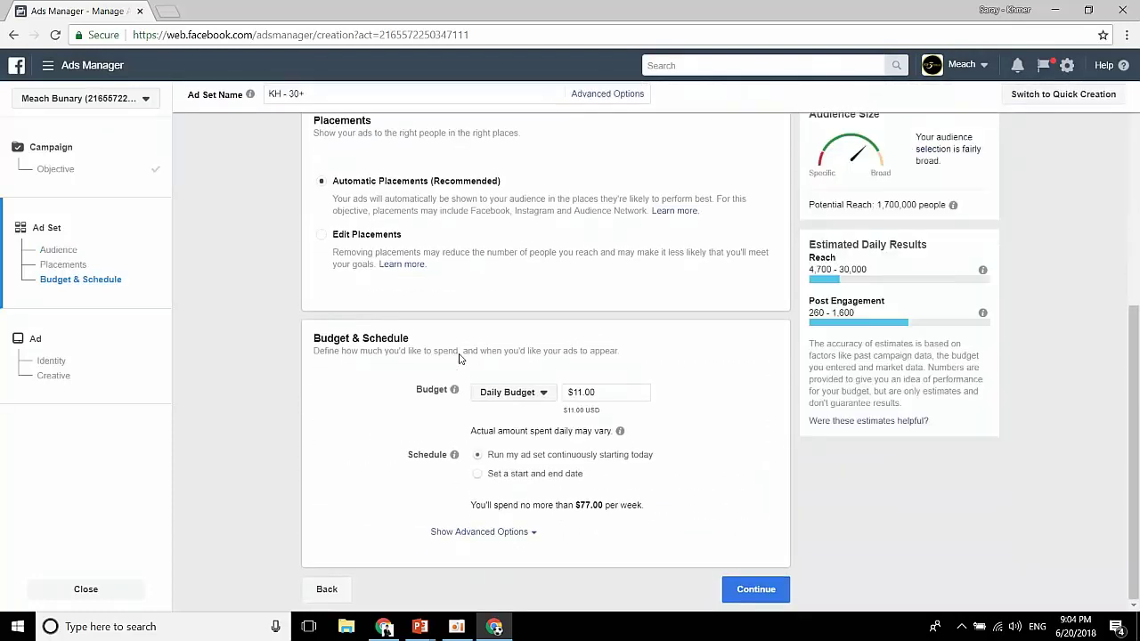
click(500, 398)
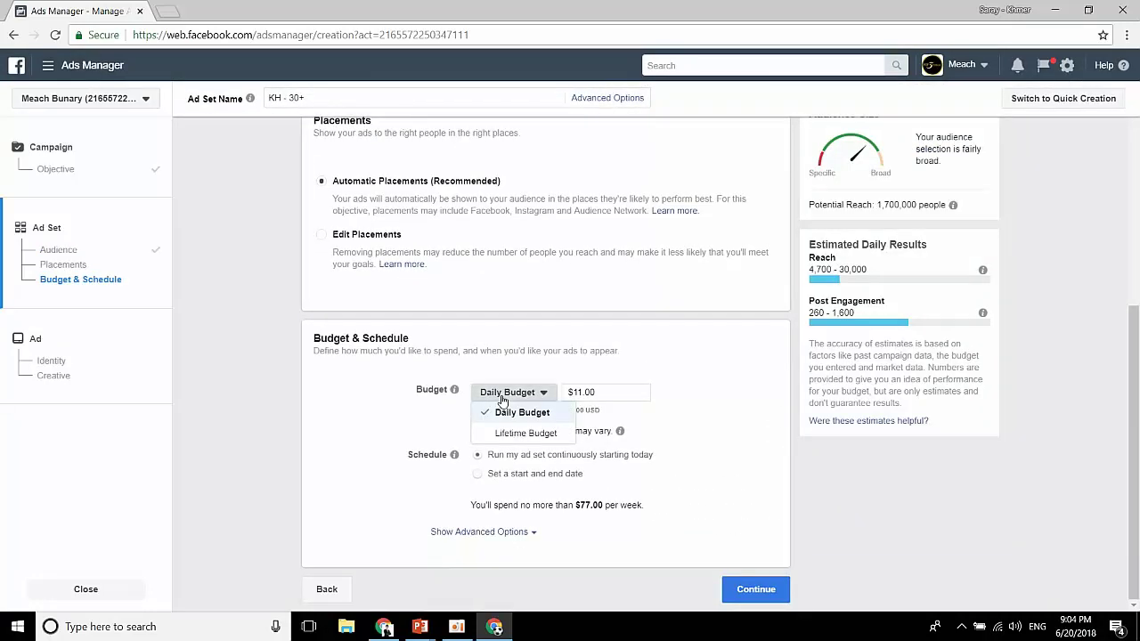
click(500, 398)
mouse_move(456, 394)
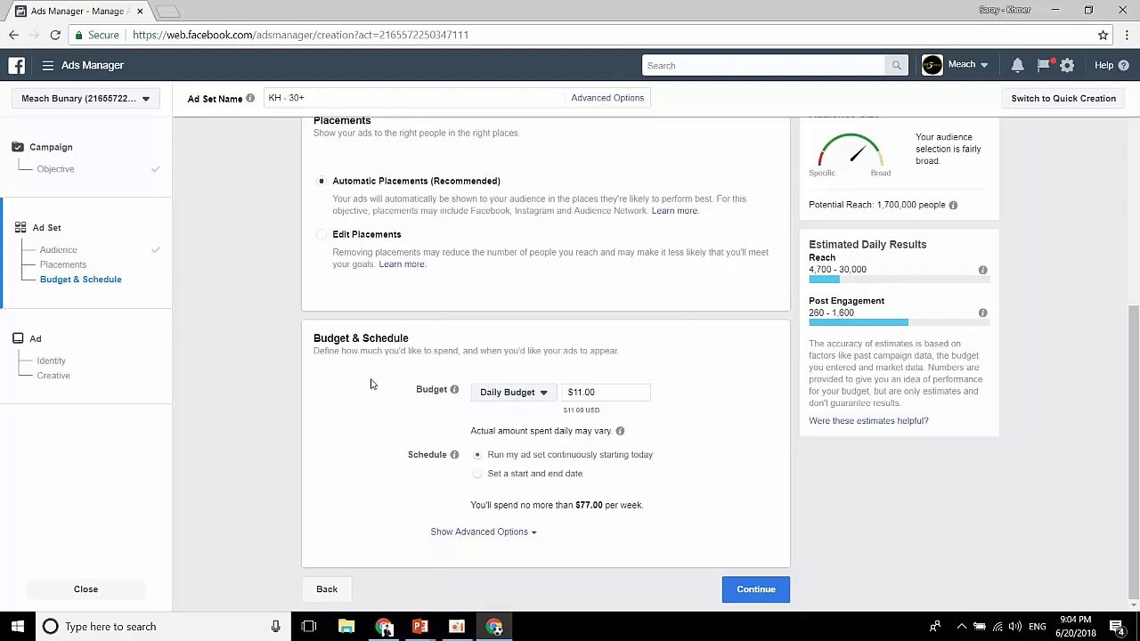
- Switch the ad set from automatic placements to Edit Placements
scroll(372, 383, up, 3)
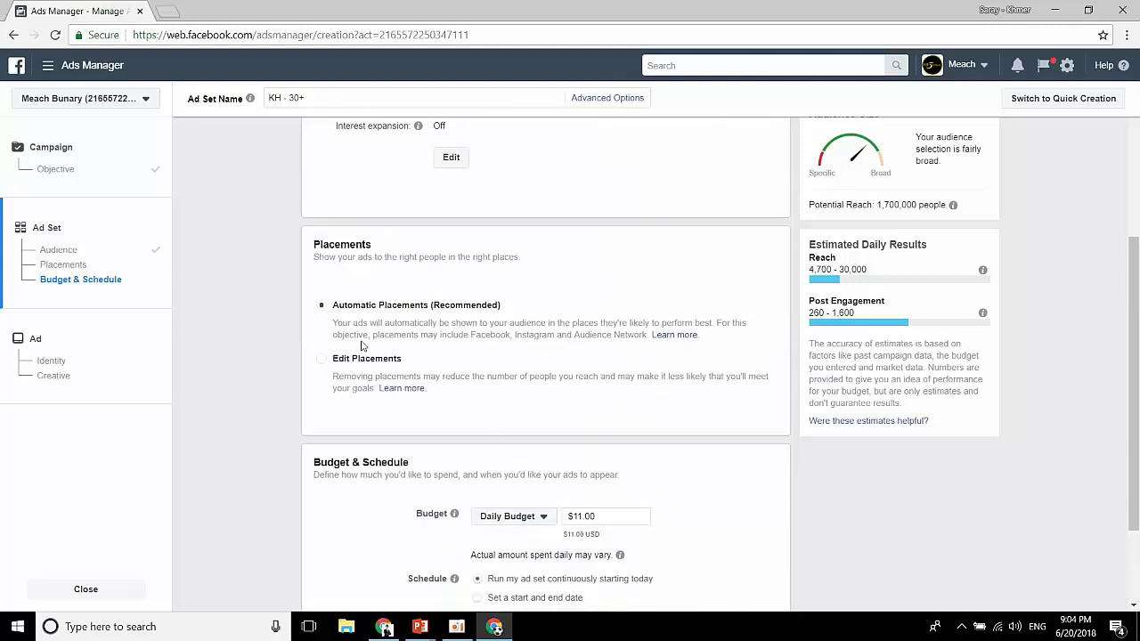
click(322, 362)
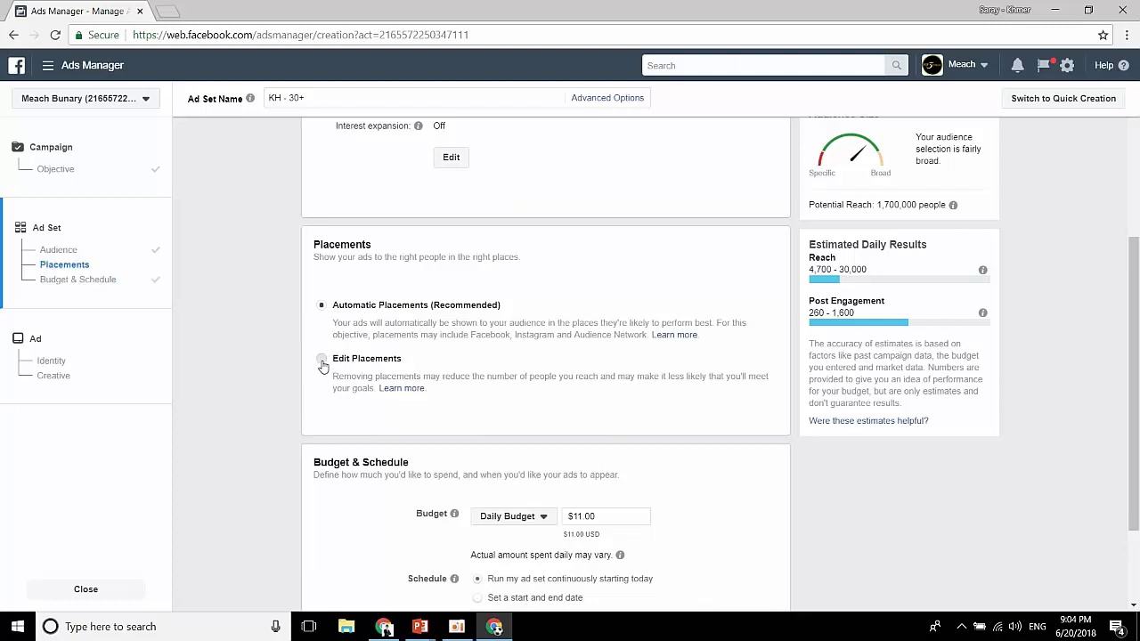
scroll(324, 362, down, 3)
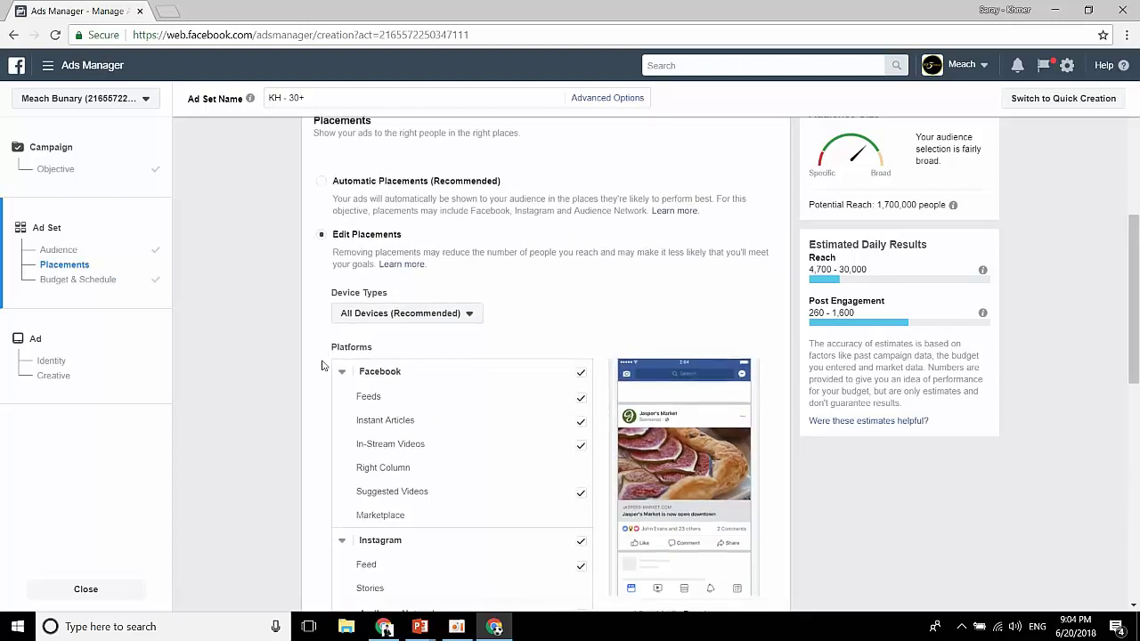
- Exclude Instagram, Audience Network, and Facebook's Instant Articles and In-Stream Videos from the ad placements
scroll(504, 437, down, 3)
click(580, 422)
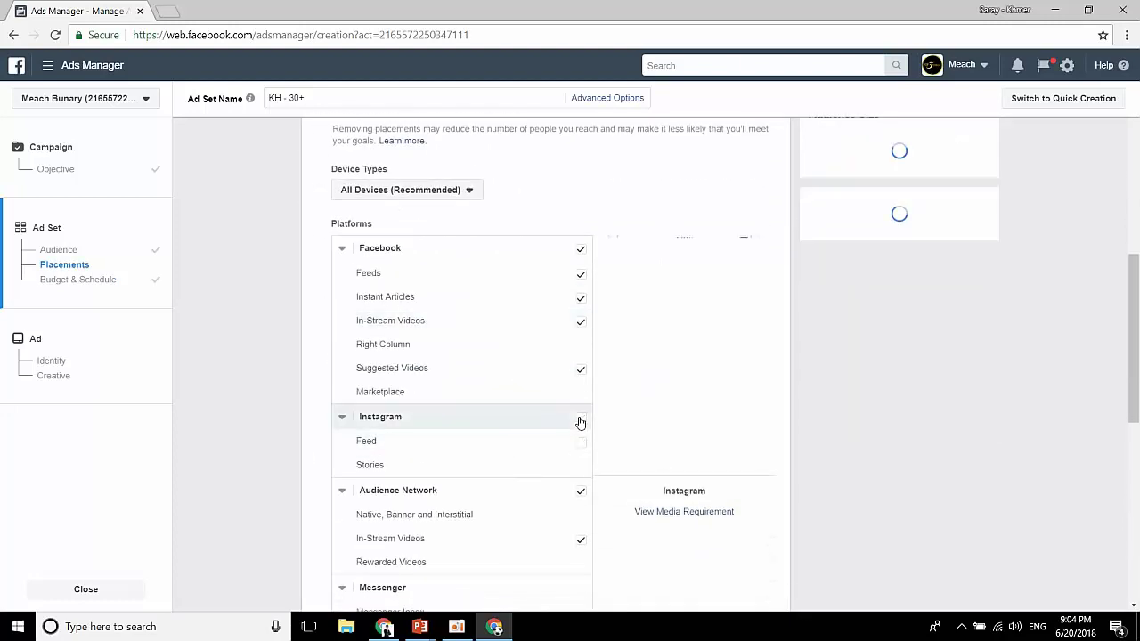
click(581, 494)
scroll(579, 496, down, 6)
scroll(582, 496, up, 8)
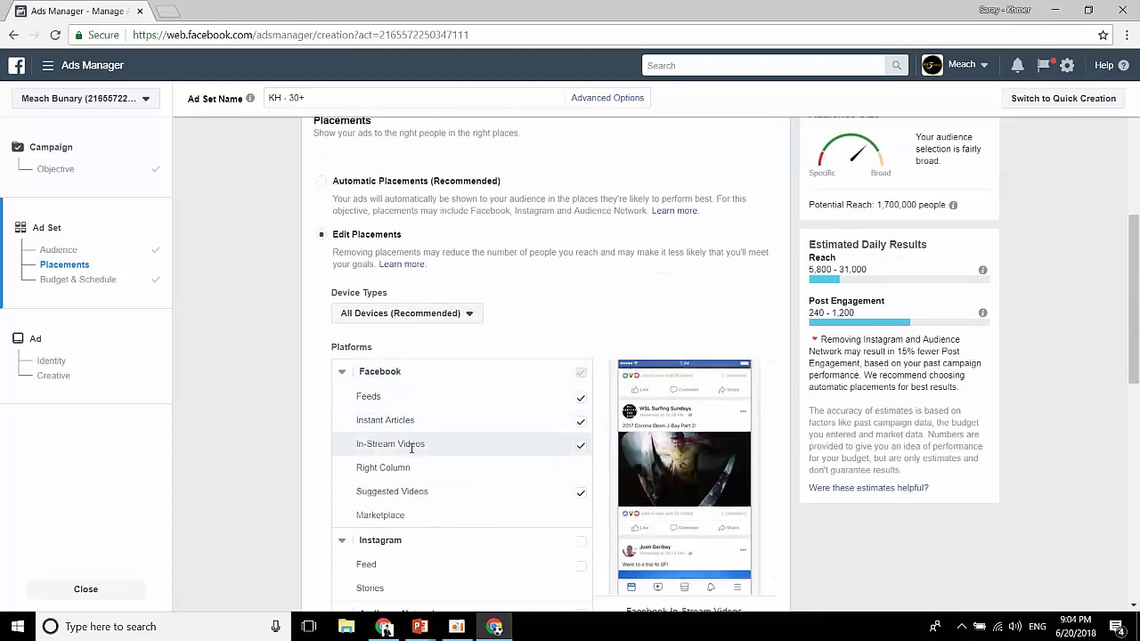
click(582, 424)
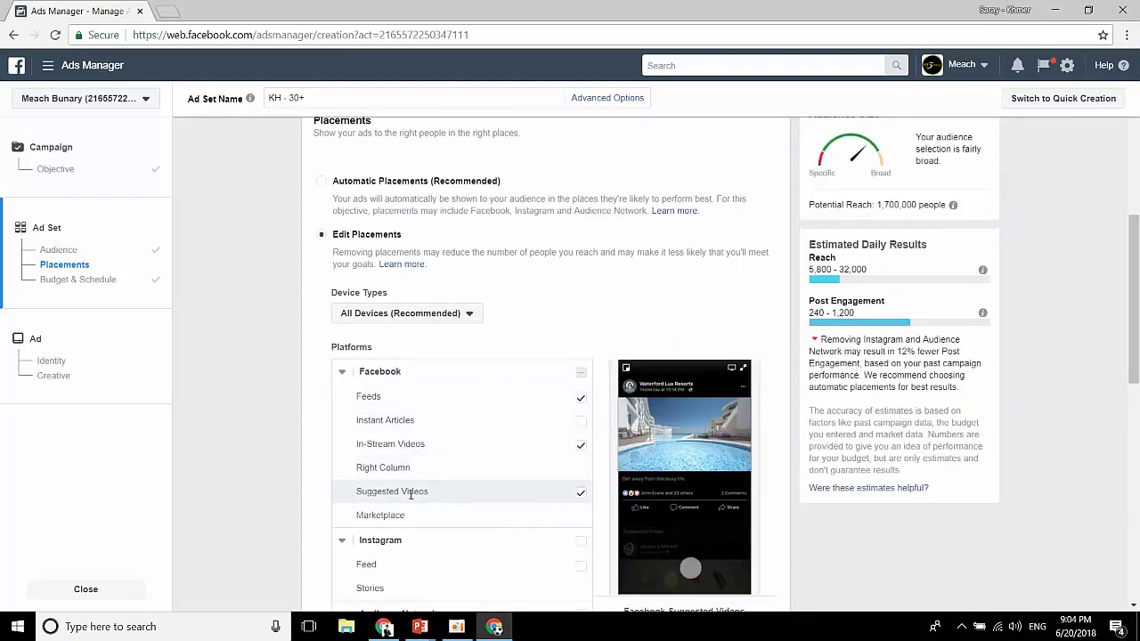
click(582, 446)
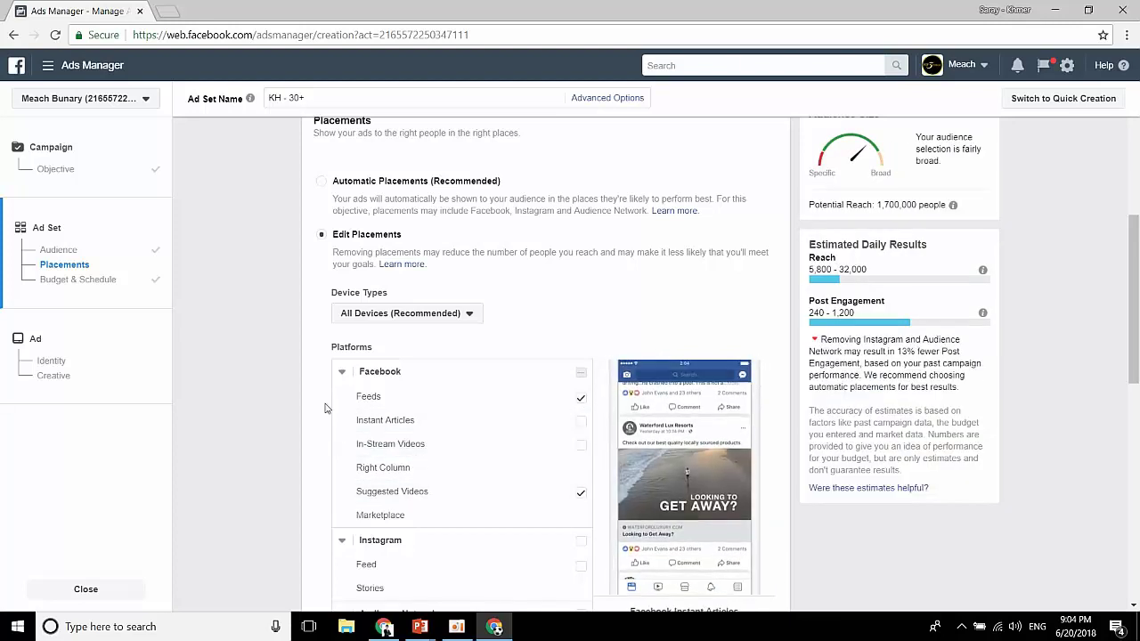
- Set the placement device types to Mobile Only
scroll(279, 395, up, 2)
click(393, 438)
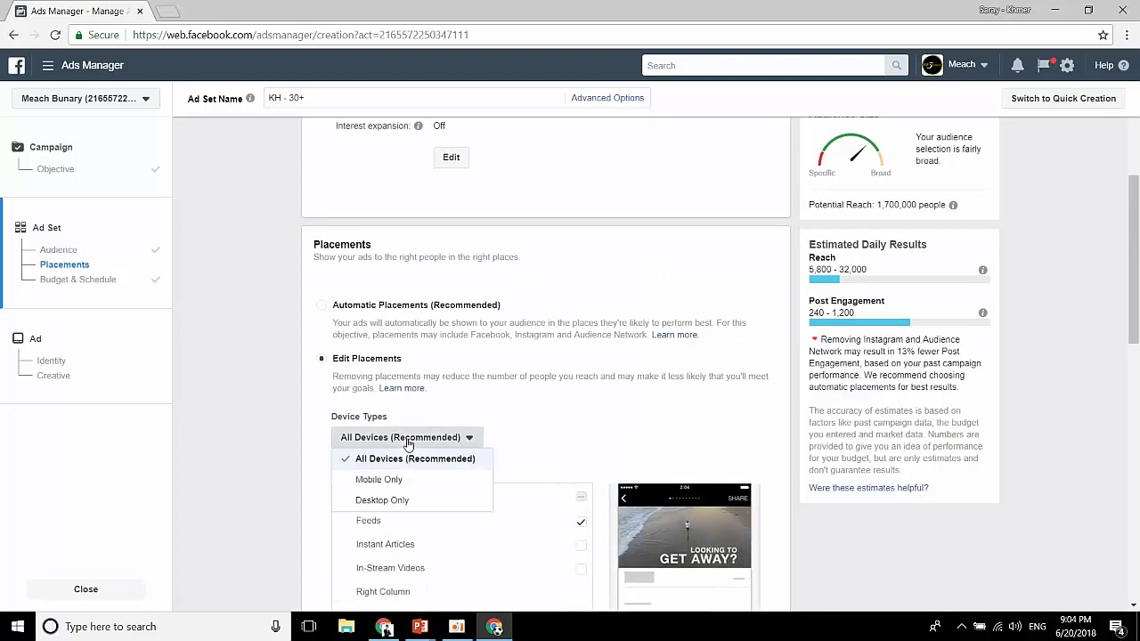
click(420, 487)
- Remove Facebook Instant Articles, Audience Network and Instagram from the mobile placements
scroll(547, 394, down, 3)
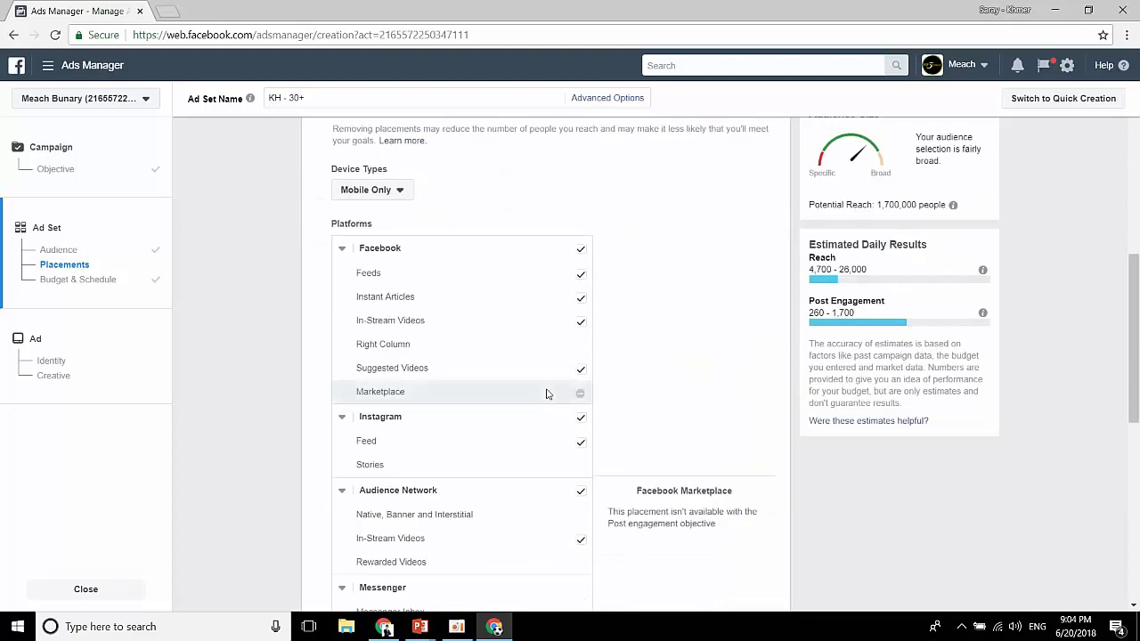
click(579, 297)
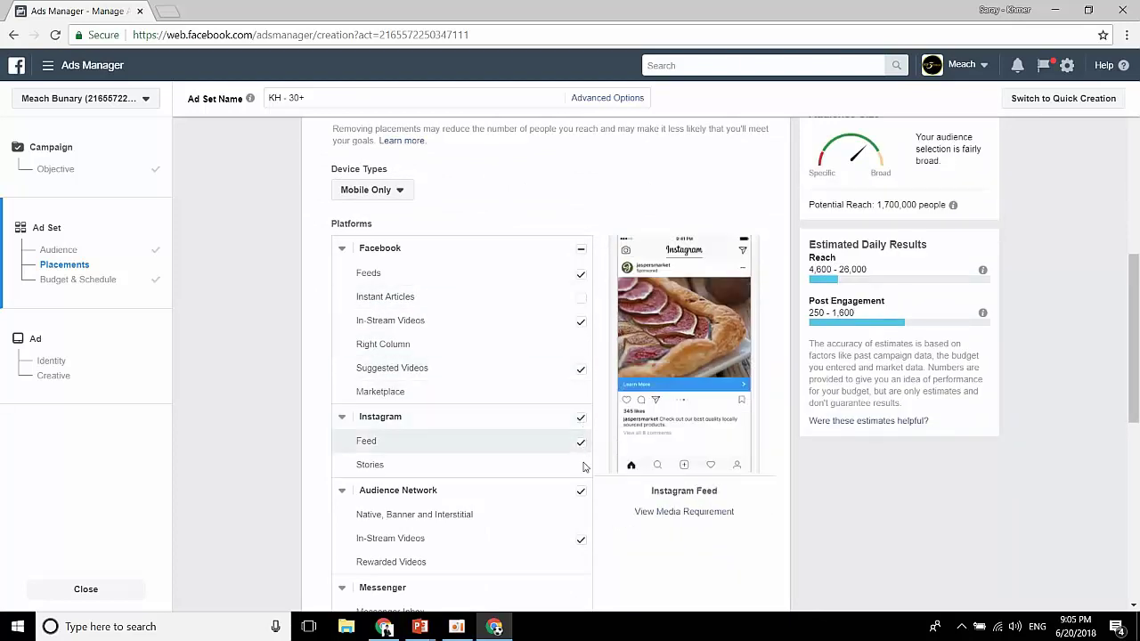
click(581, 491)
scroll(564, 448, down, 3)
scroll(560, 445, up, 2)
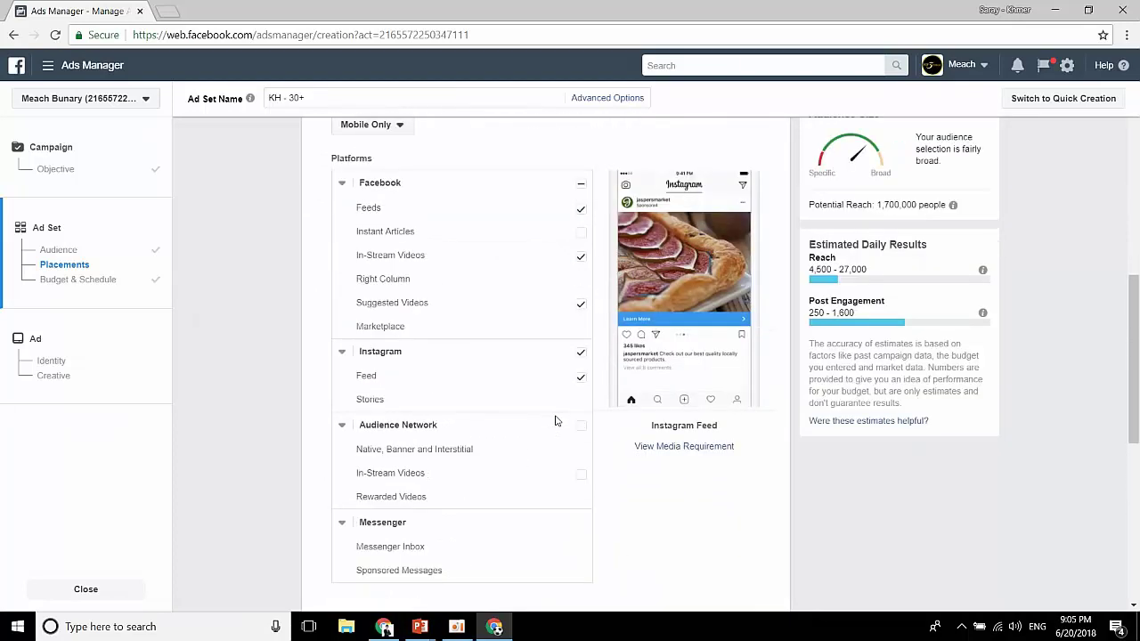
scroll(570, 414, up, 1)
click(583, 418)
scroll(356, 392, up, 2)
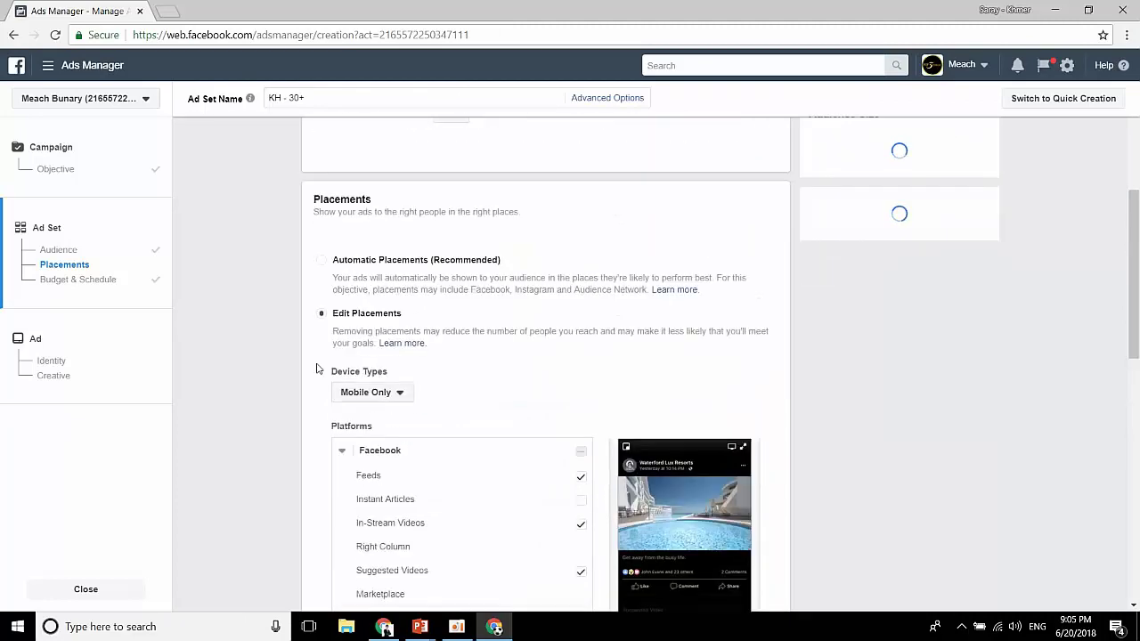
- Set the ad set's daily budget to $30
scroll(317, 368, down, 5)
scroll(317, 367, down, 2)
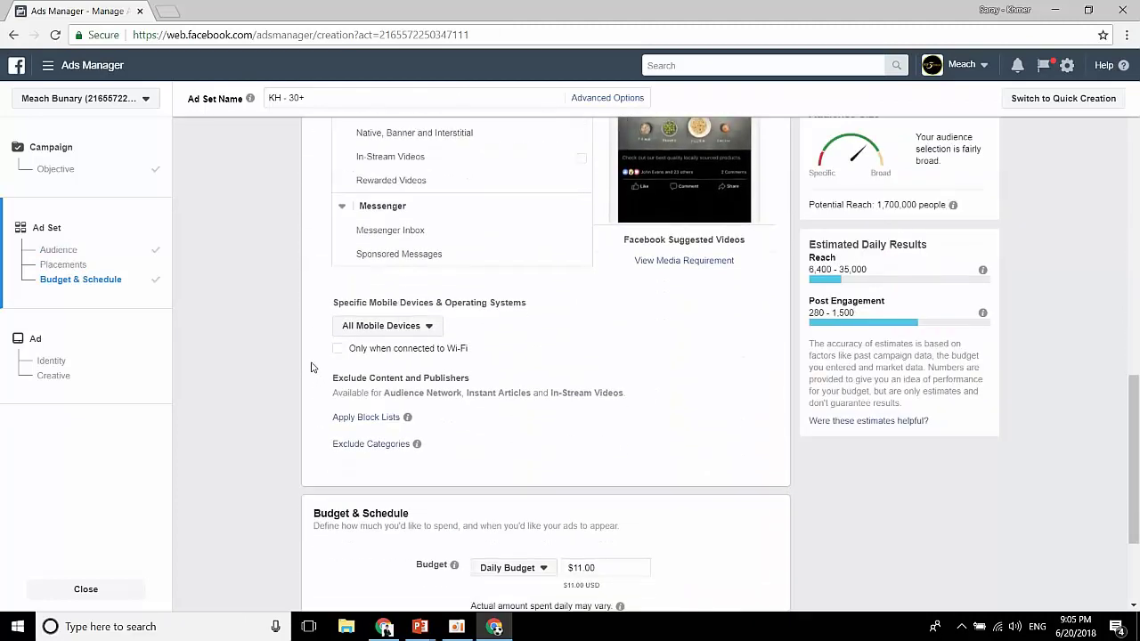
scroll(311, 367, down, 2)
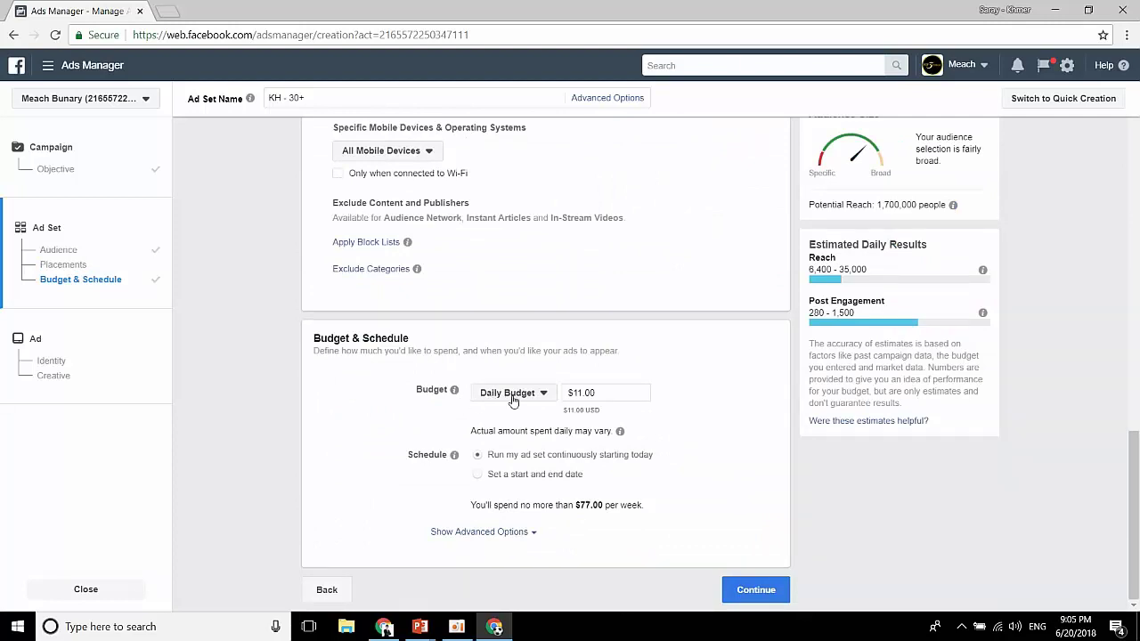
click(575, 393)
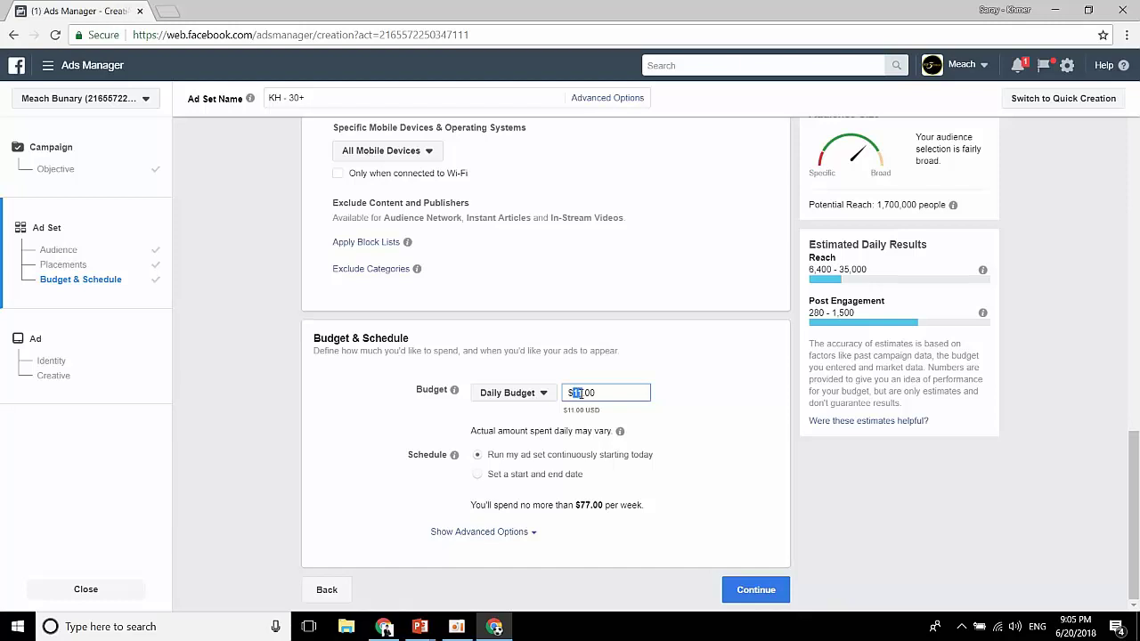
text(30)
click(717, 372)
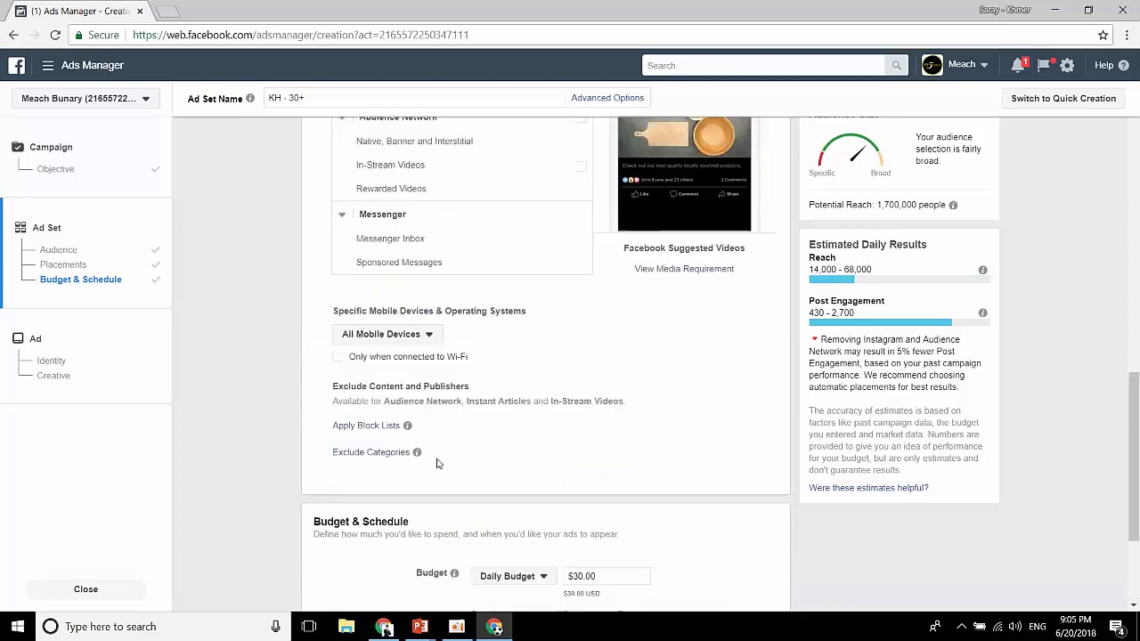
- Show the advanced budget and schedule options, review the ad set, and continue to the ad setup
click(521, 533)
scroll(642, 441, down, 3)
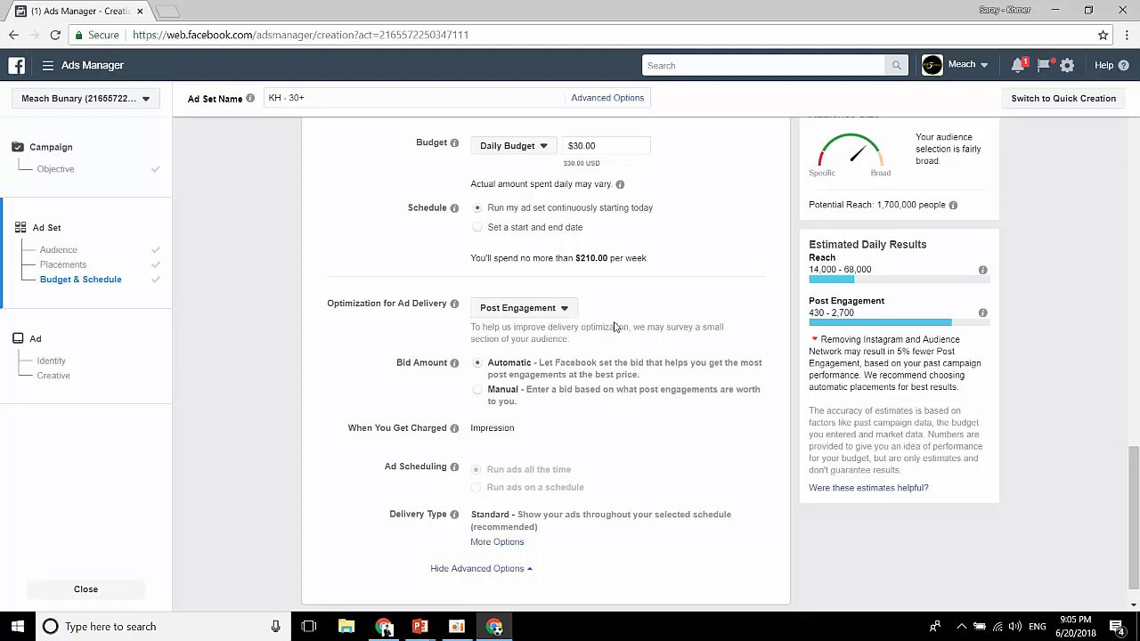
scroll(561, 388, down, 1)
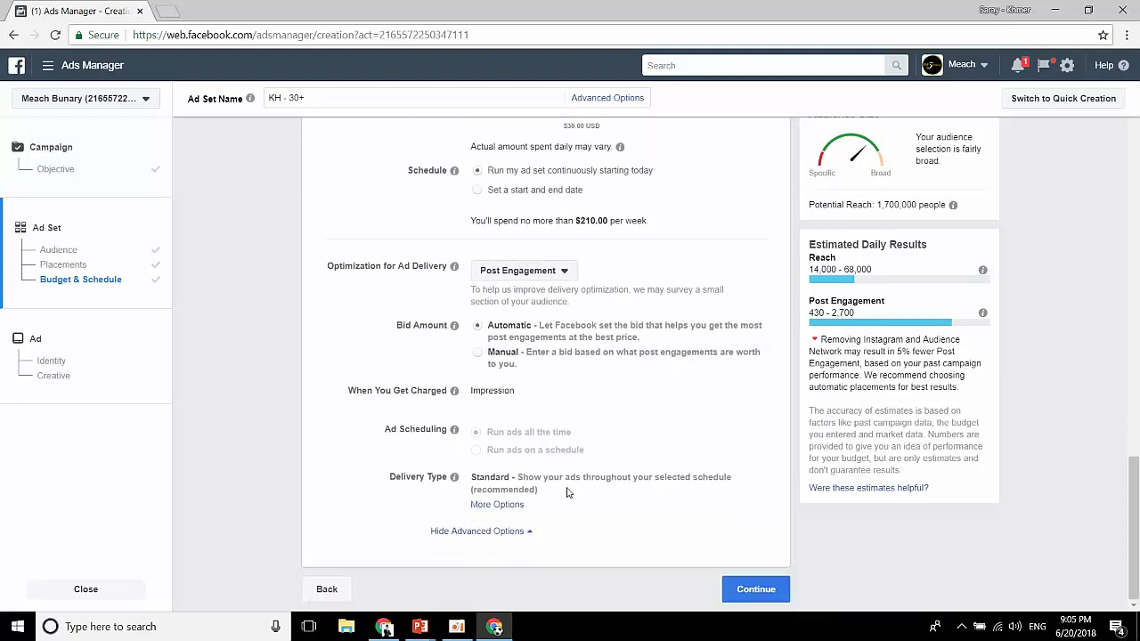
scroll(566, 492, up, 15)
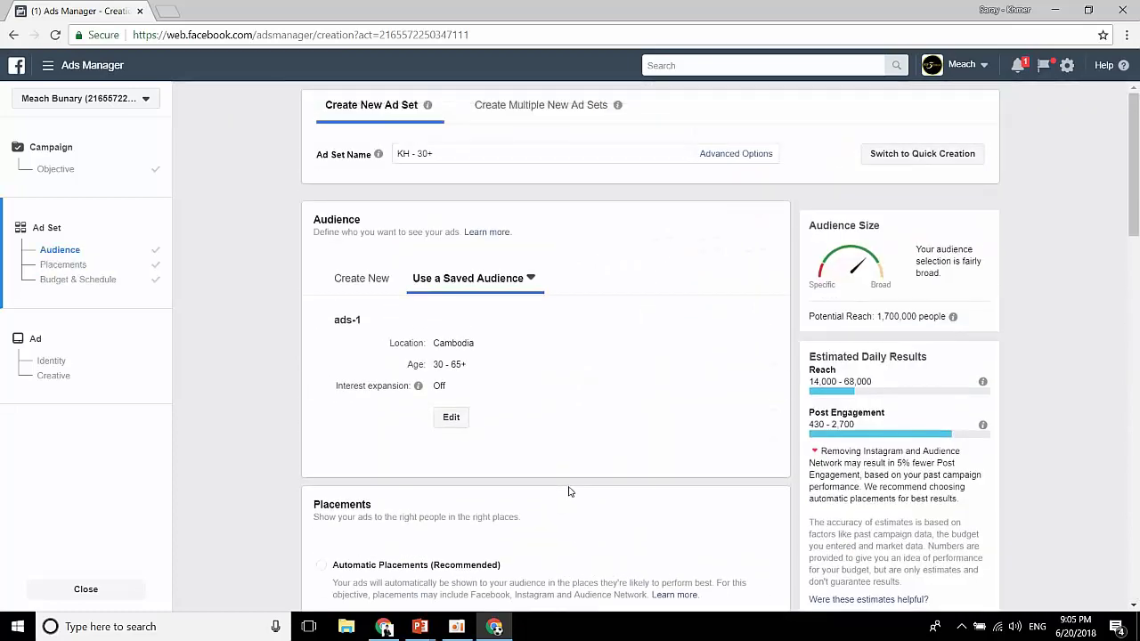
scroll(668, 358, down, 15)
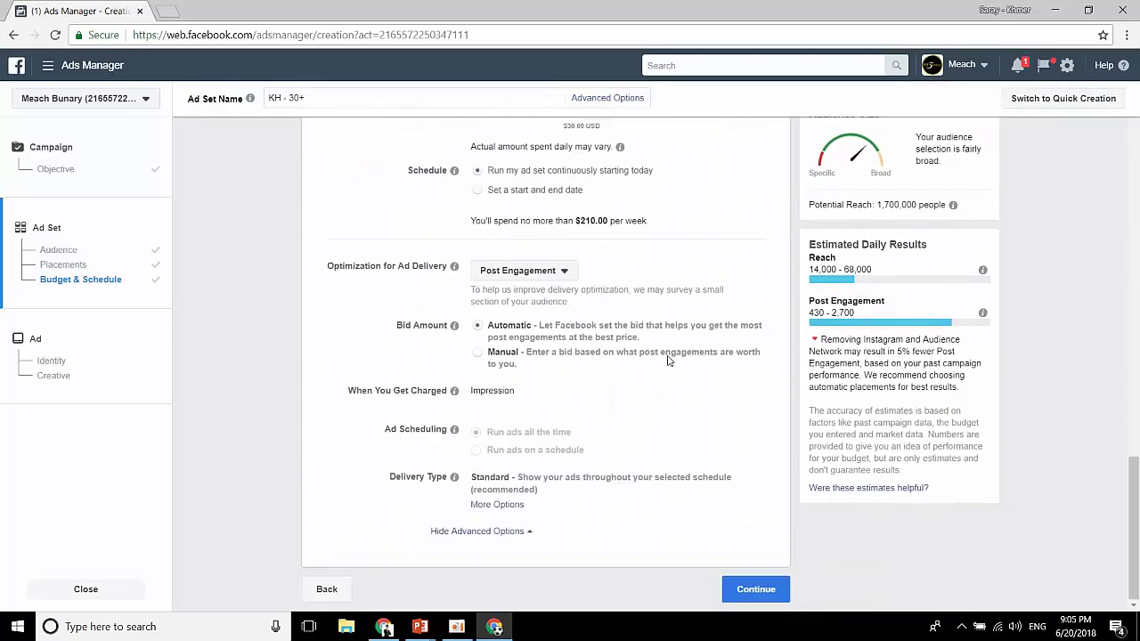
click(756, 590)
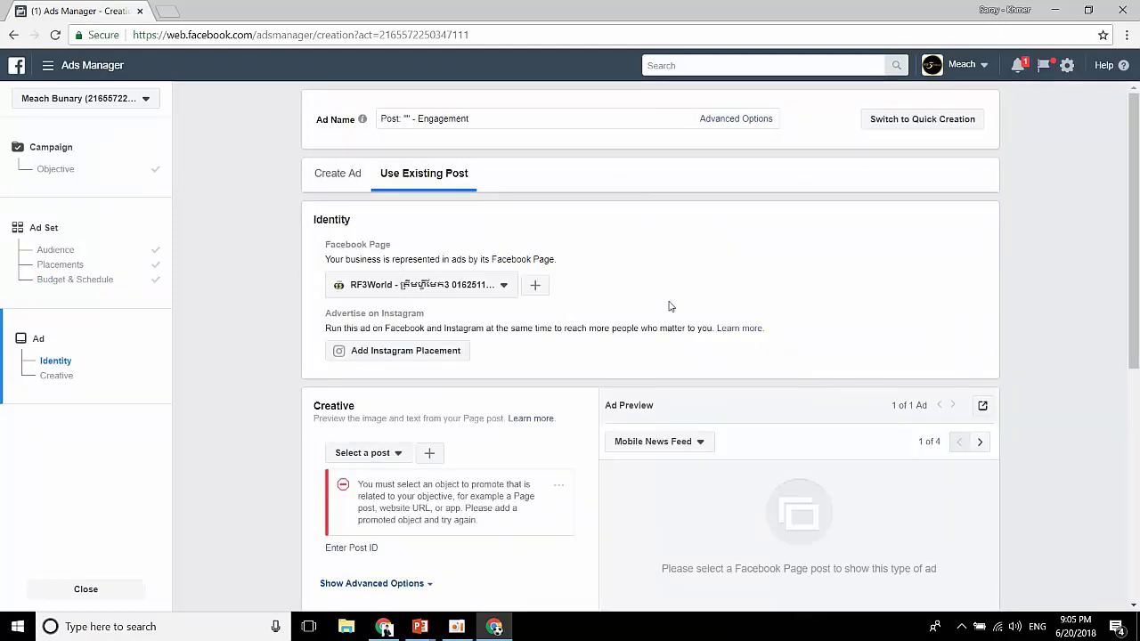
- Choose the RF3World page as the Facebook Page representing the ad
click(439, 286)
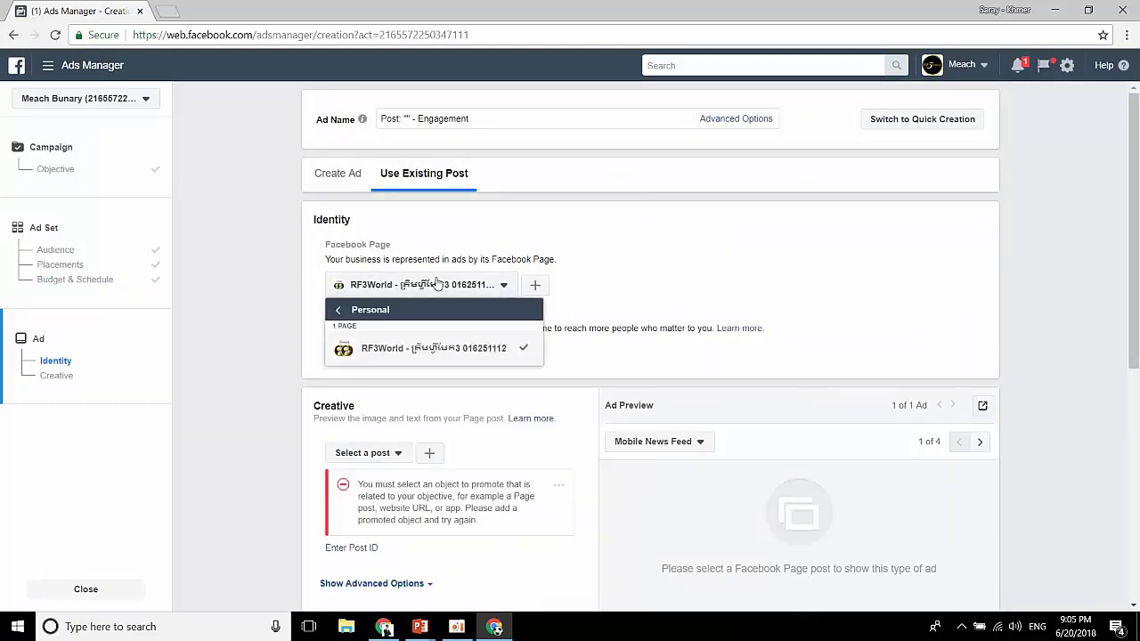
click(416, 350)
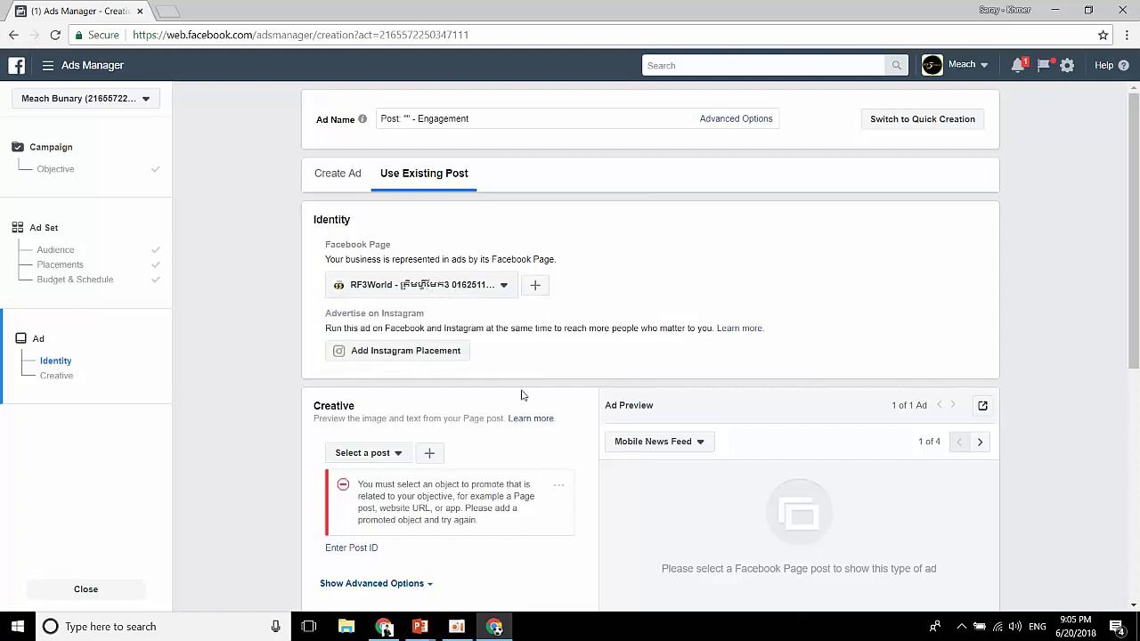
scroll(522, 394, down, 3)
scroll(522, 395, up, 3)
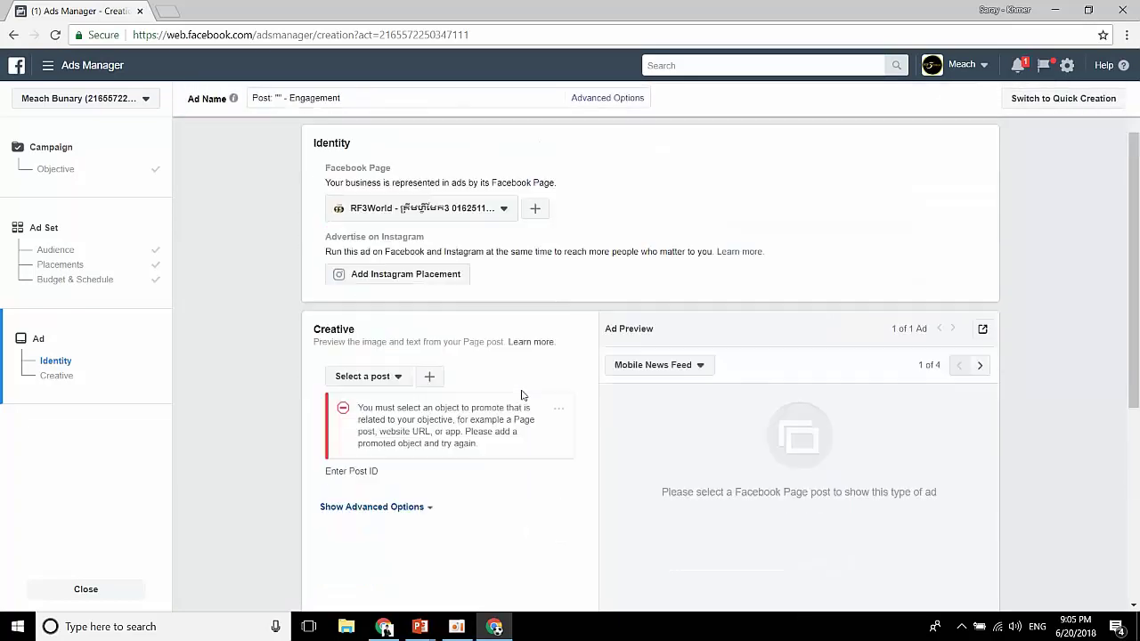
- Select the page's Tuesday post as the ad creative and dismiss the call-to-action tip
click(380, 453)
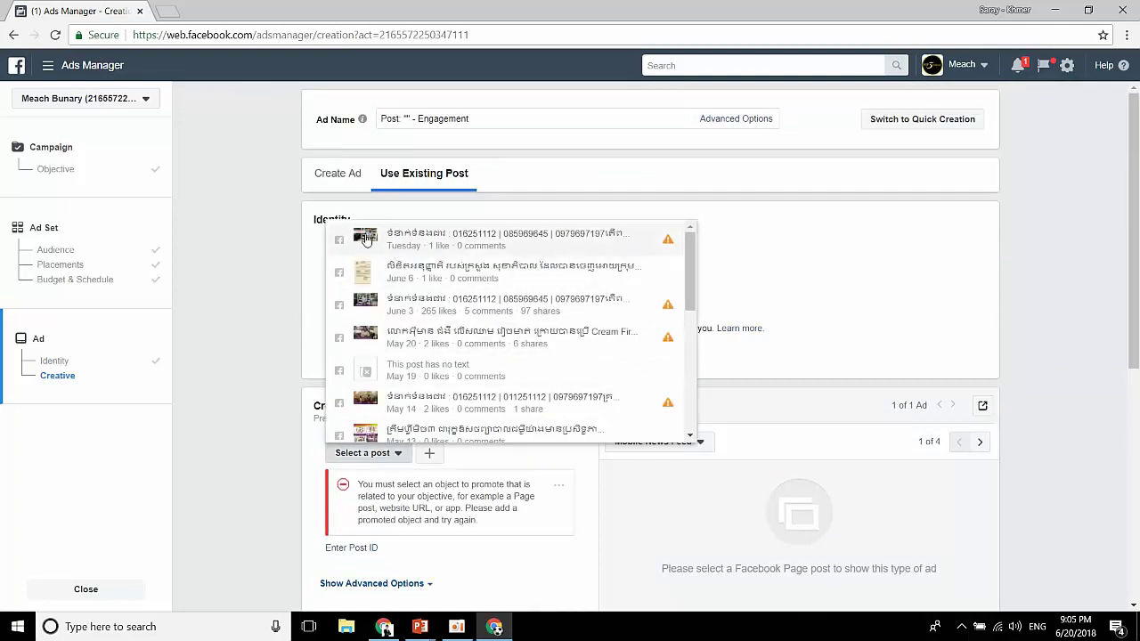
click(540, 242)
scroll(1043, 356, down, 3)
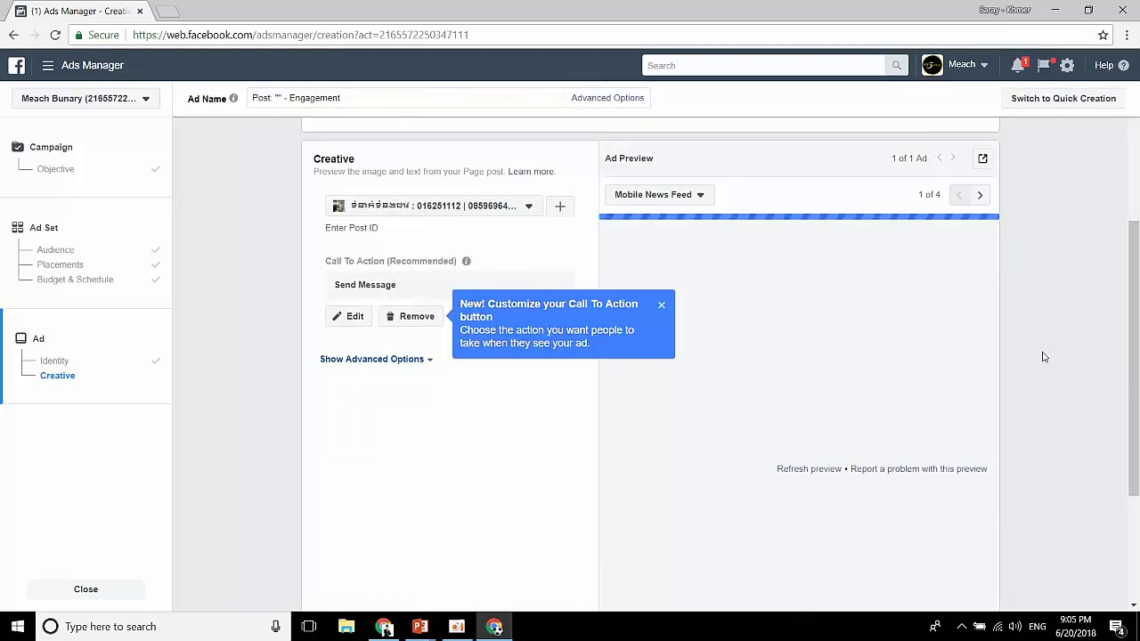
click(660, 306)
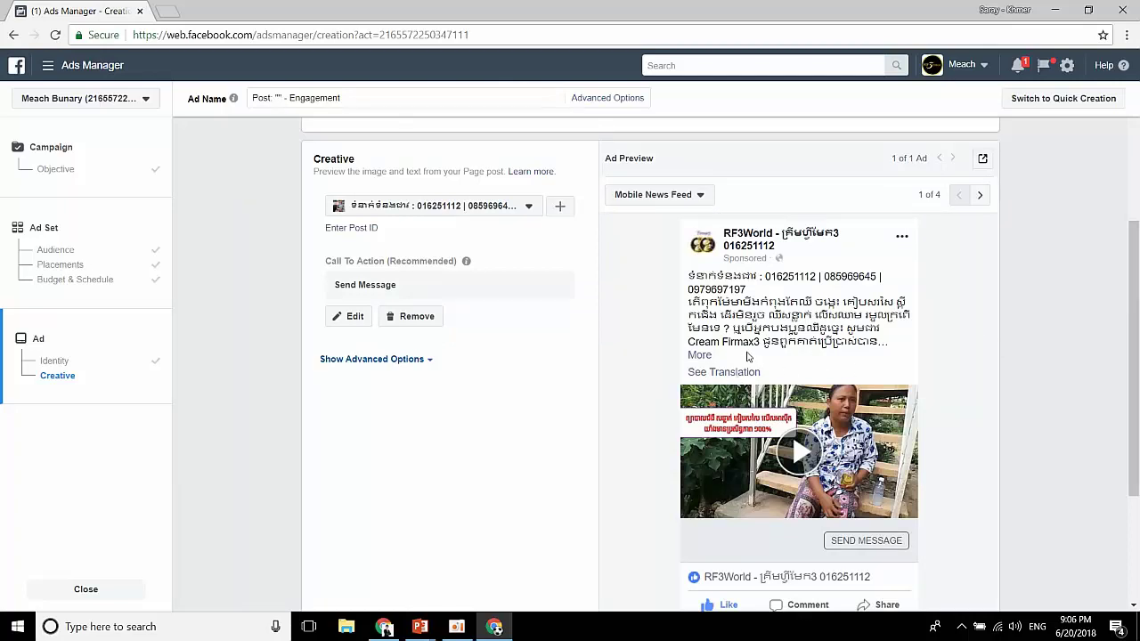
- Look at the post's Send Message call-to-action settings without changing them, and review the ad preview
click(371, 318)
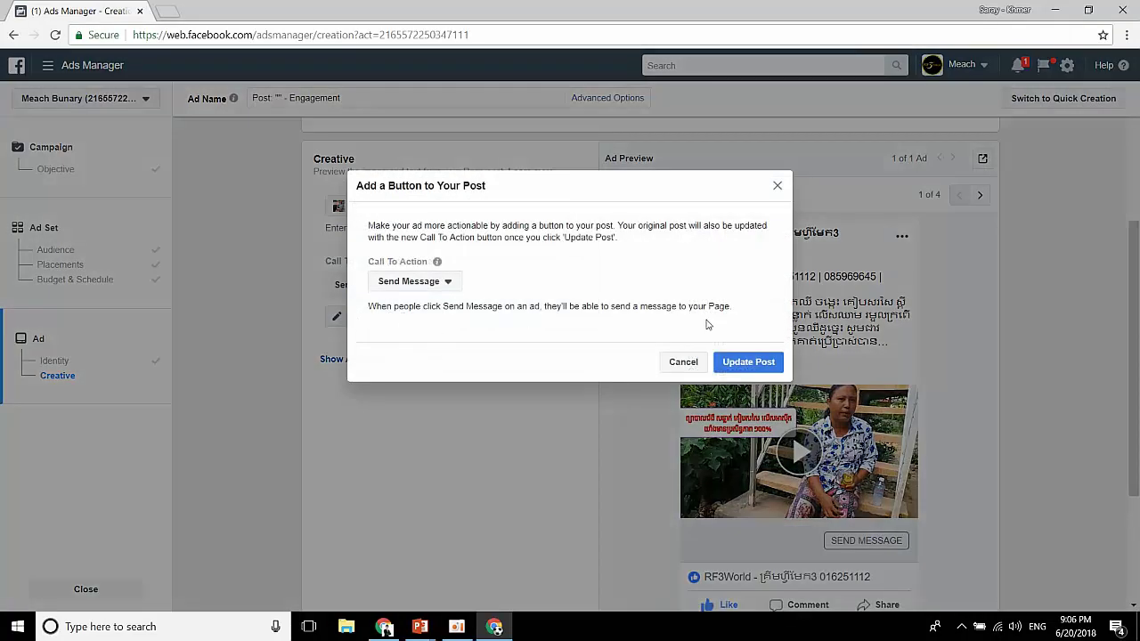
click(777, 187)
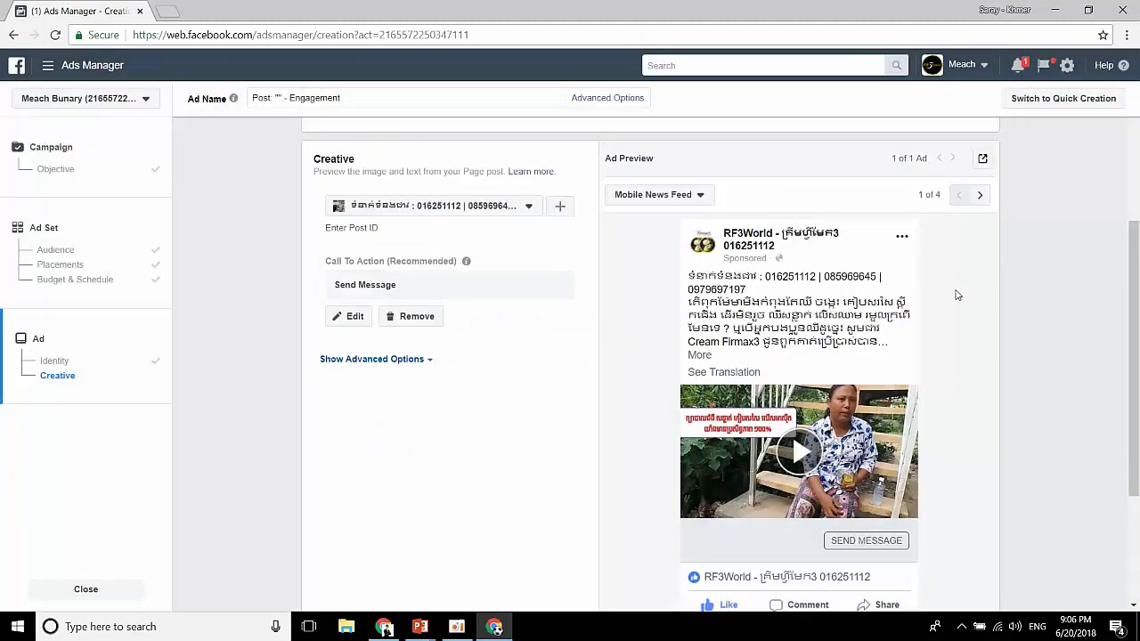
scroll(978, 303, down, 2)
scroll(978, 303, up, 4)
scroll(977, 303, down, 2)
scroll(978, 302, down, 2)
scroll(977, 300, up, 2)
- Open Facebook in a new browser tab and go to the RF3World page
middle_click(16, 65)
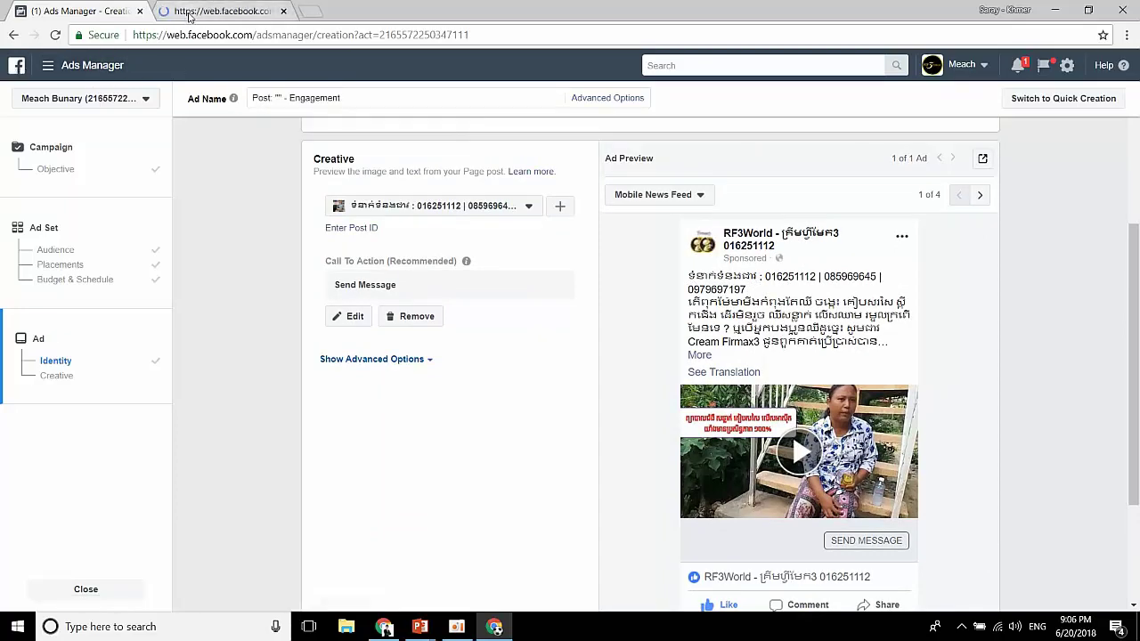
click(190, 18)
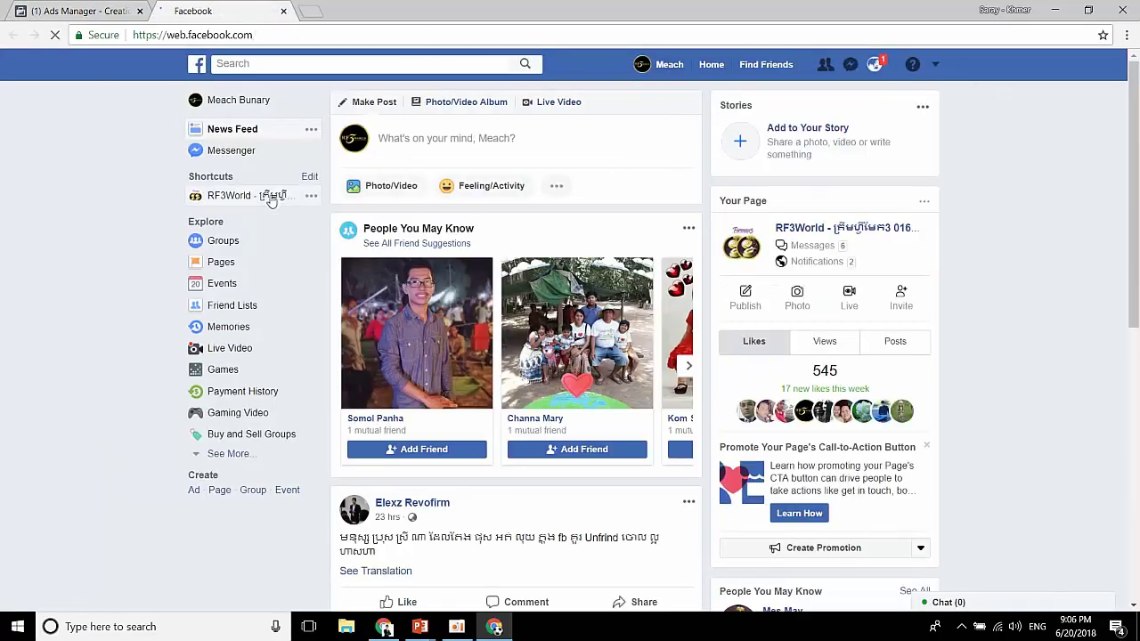
click(258, 196)
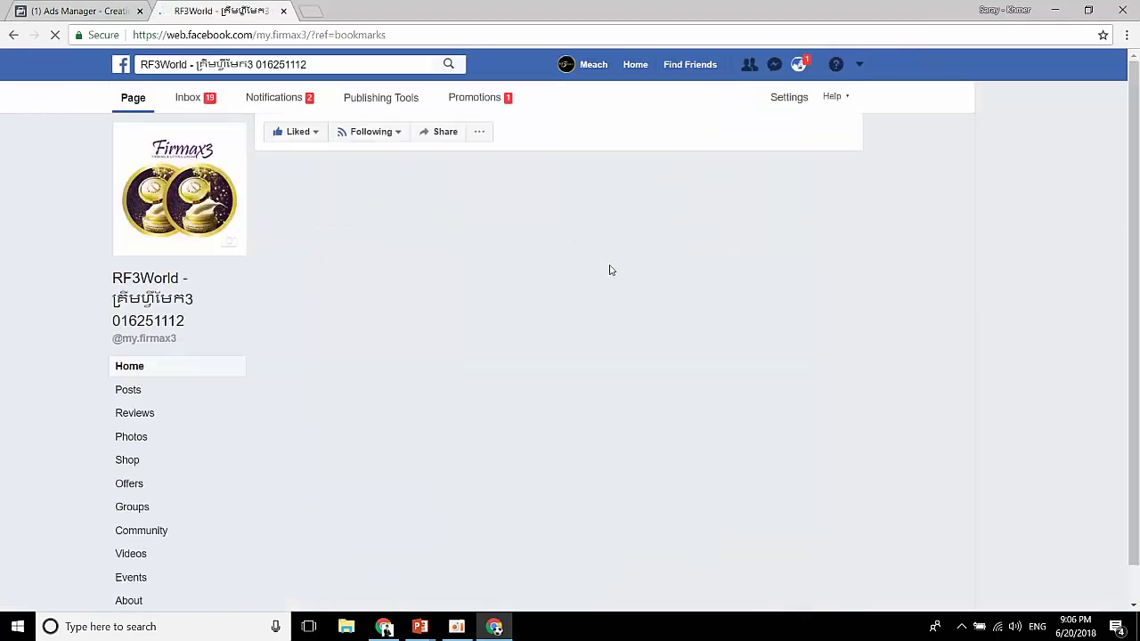
- Look through the RF3World page's timeline for the video post published yesterday
scroll(609, 270, down, 3)
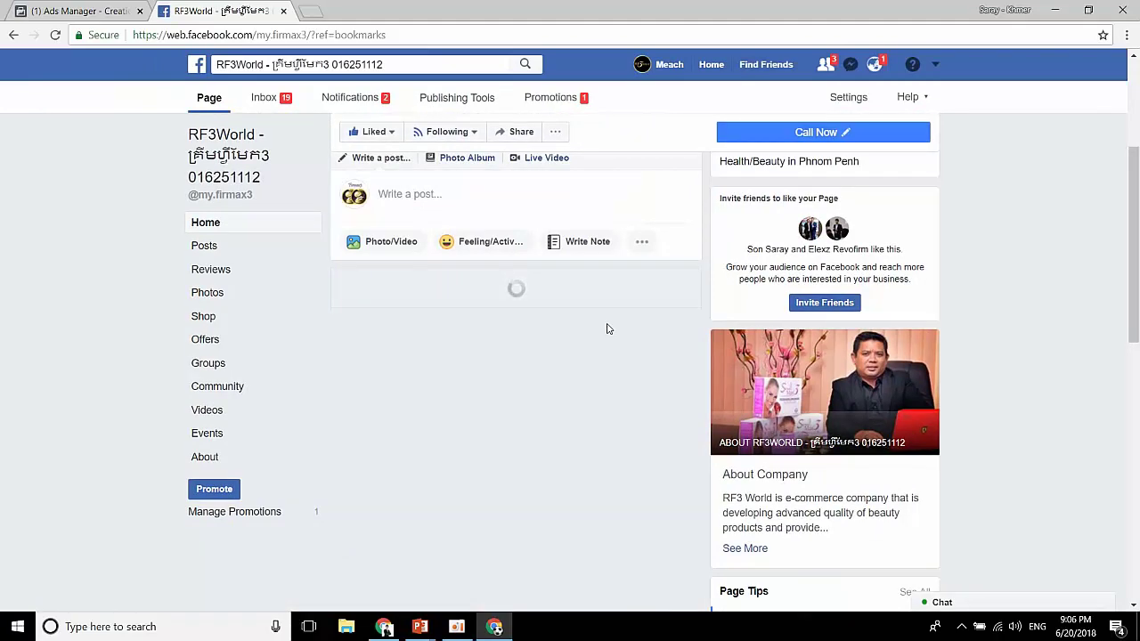
scroll(608, 329, down, 8)
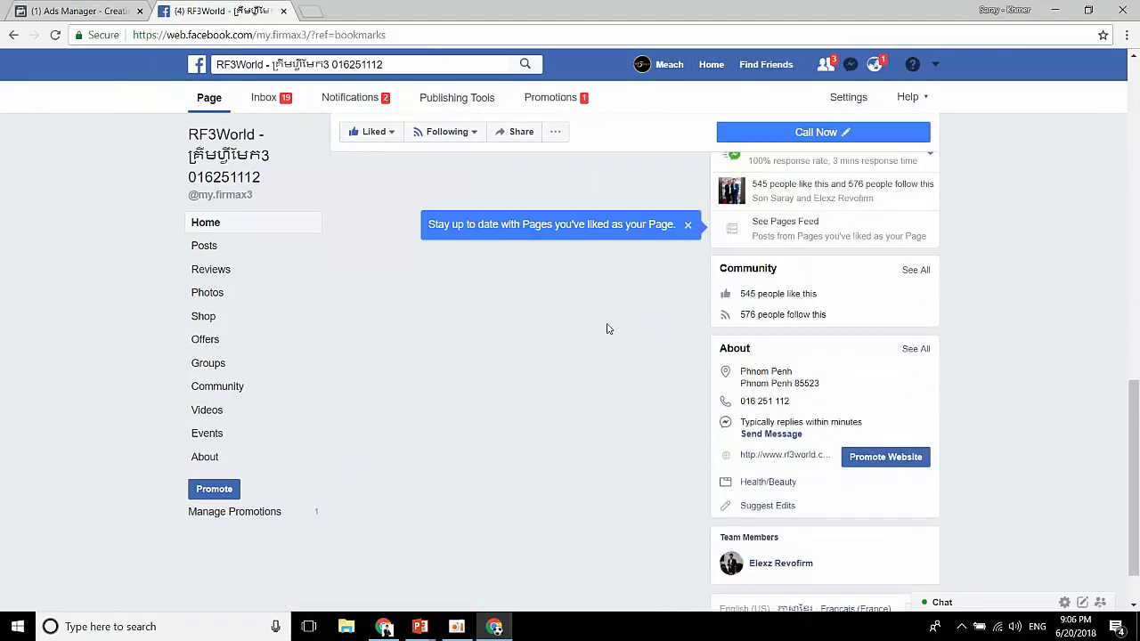
scroll(608, 329, down, 1)
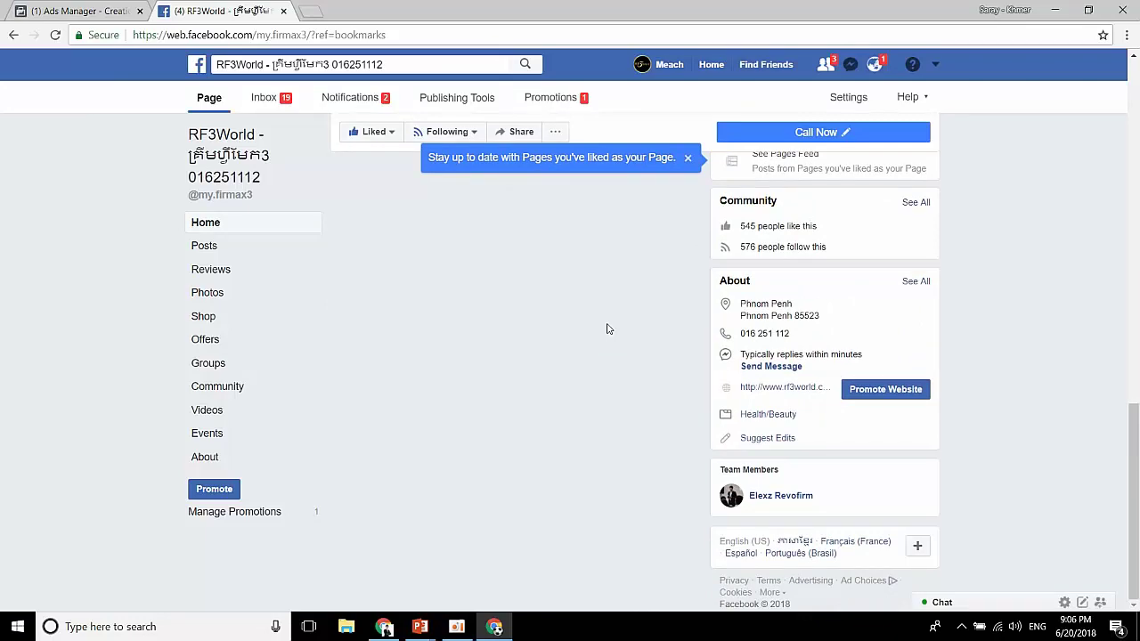
scroll(608, 330, up, 5)
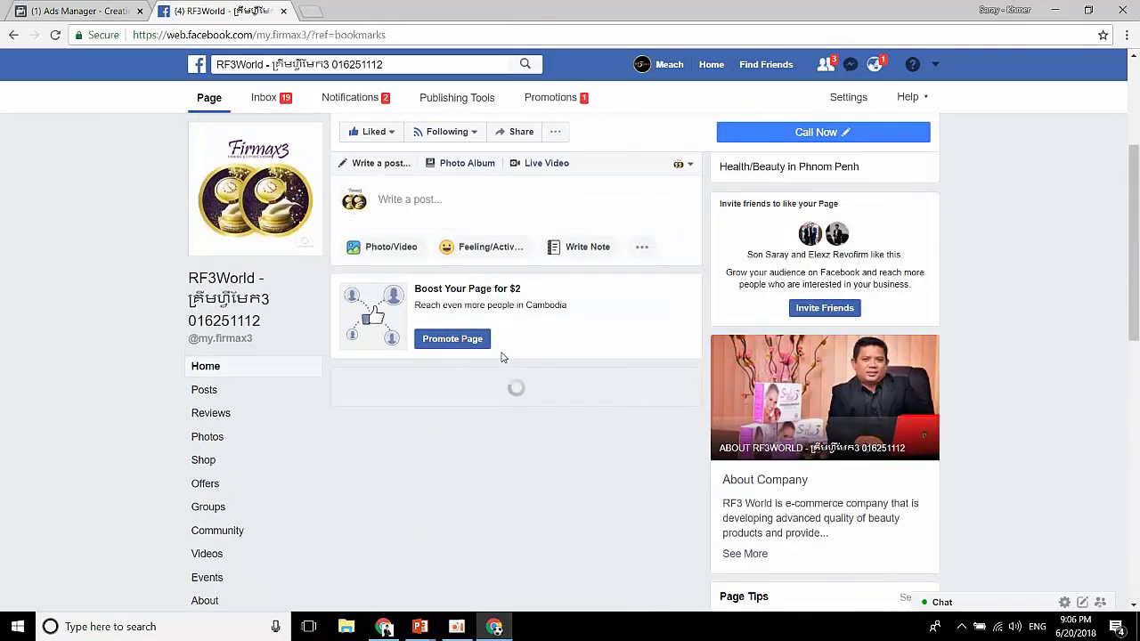
scroll(501, 353, down, 8)
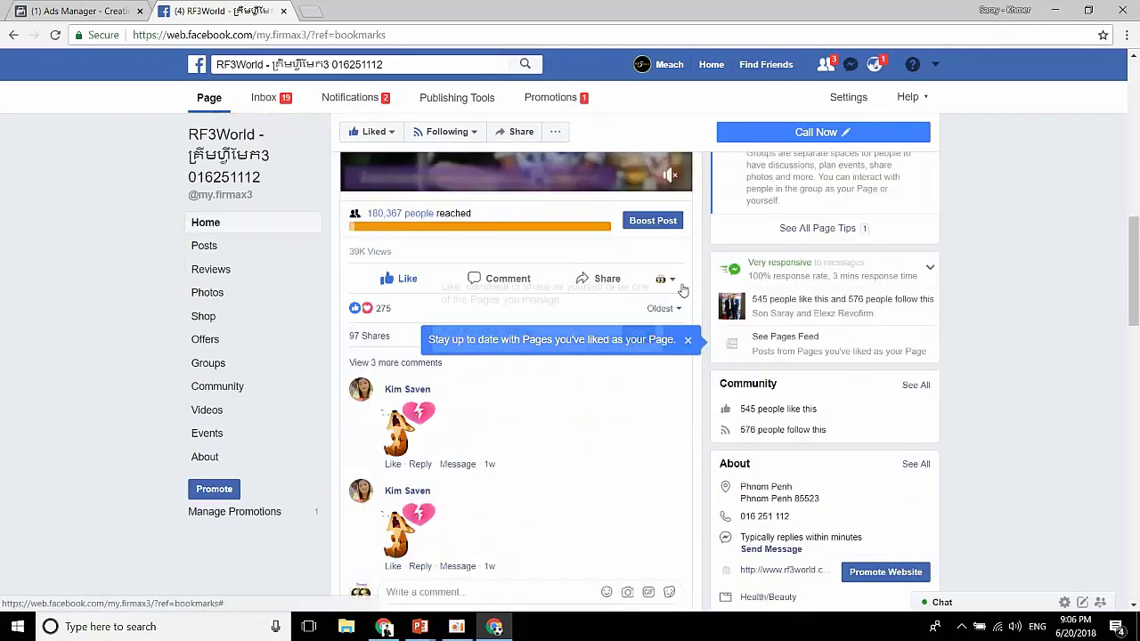
click(670, 278)
click(636, 301)
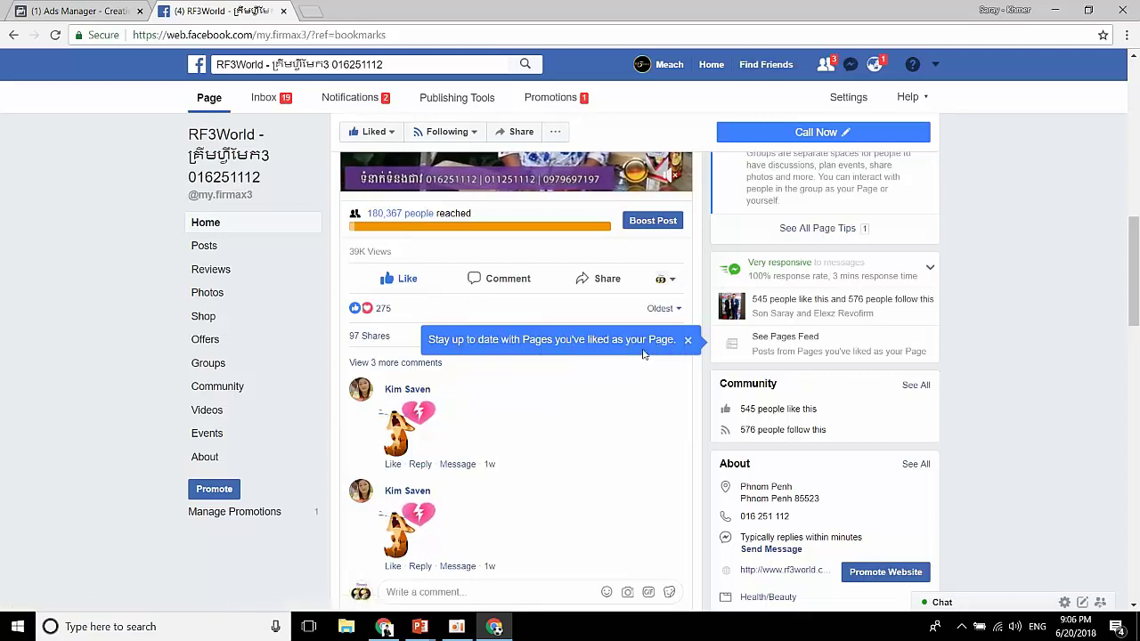
scroll(626, 339, up, 4)
scroll(626, 339, up, 2)
scroll(605, 356, down, 8)
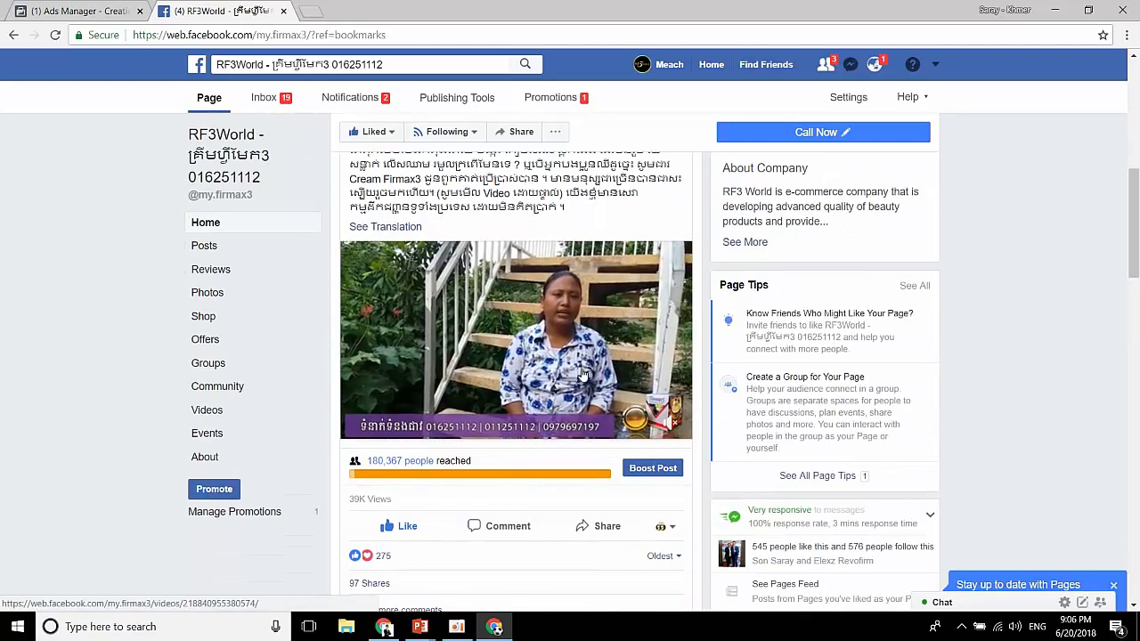
scroll(584, 374, down, 2)
scroll(641, 356, up, 3)
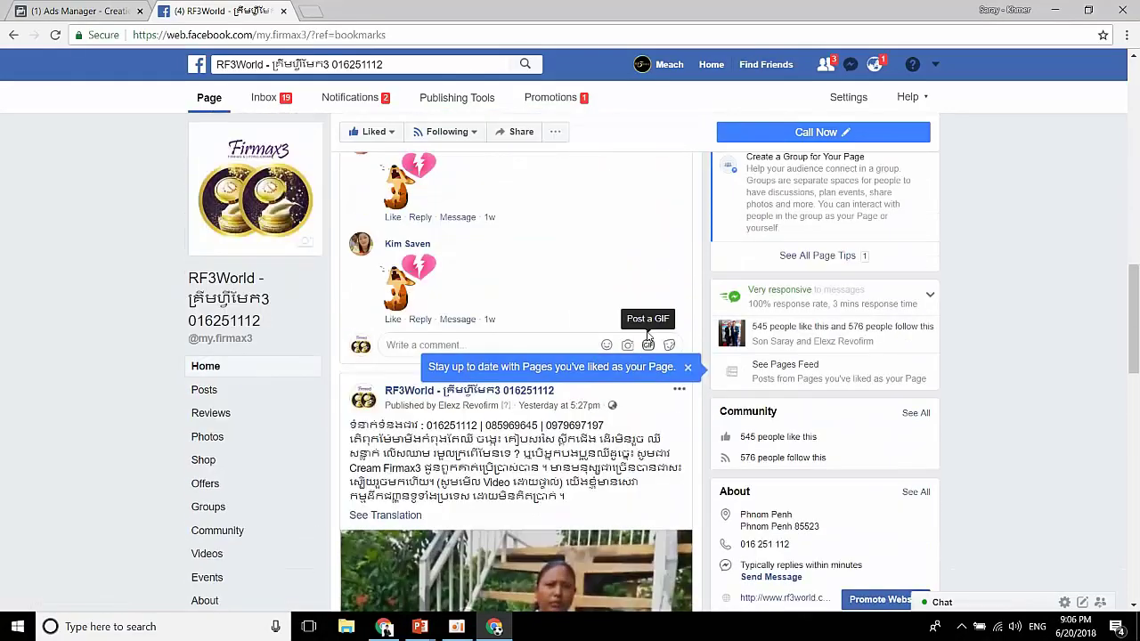
- Edit yesterday's video post, replacing the Khmer wording before the phone numbers in its description with "Tel", and save it
click(687, 367)
click(678, 389)
click(623, 426)
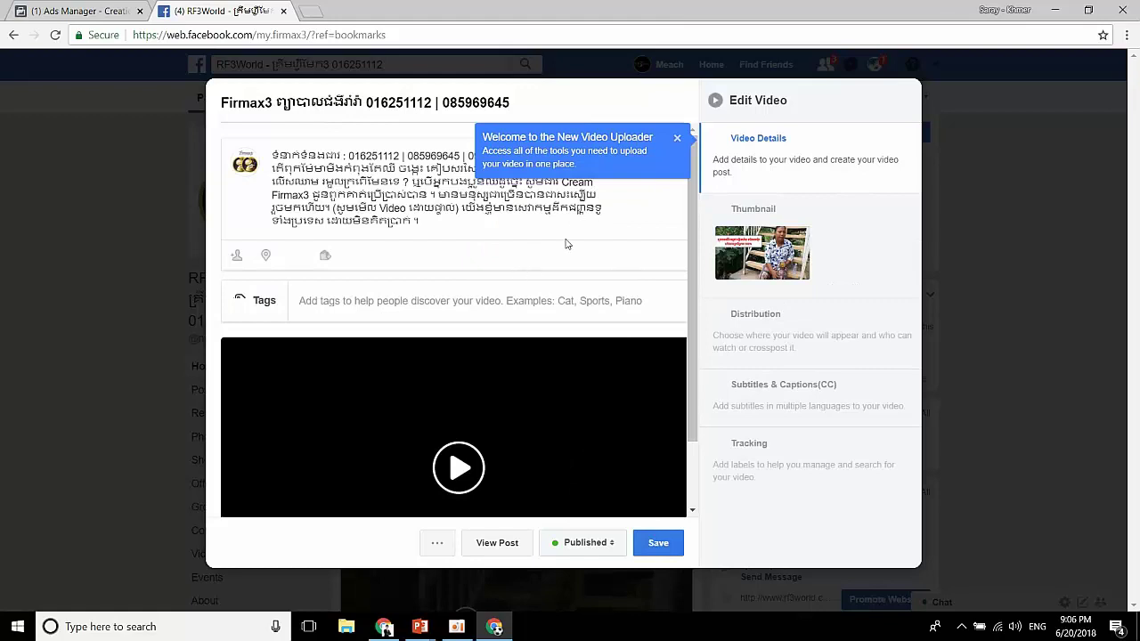
click(677, 138)
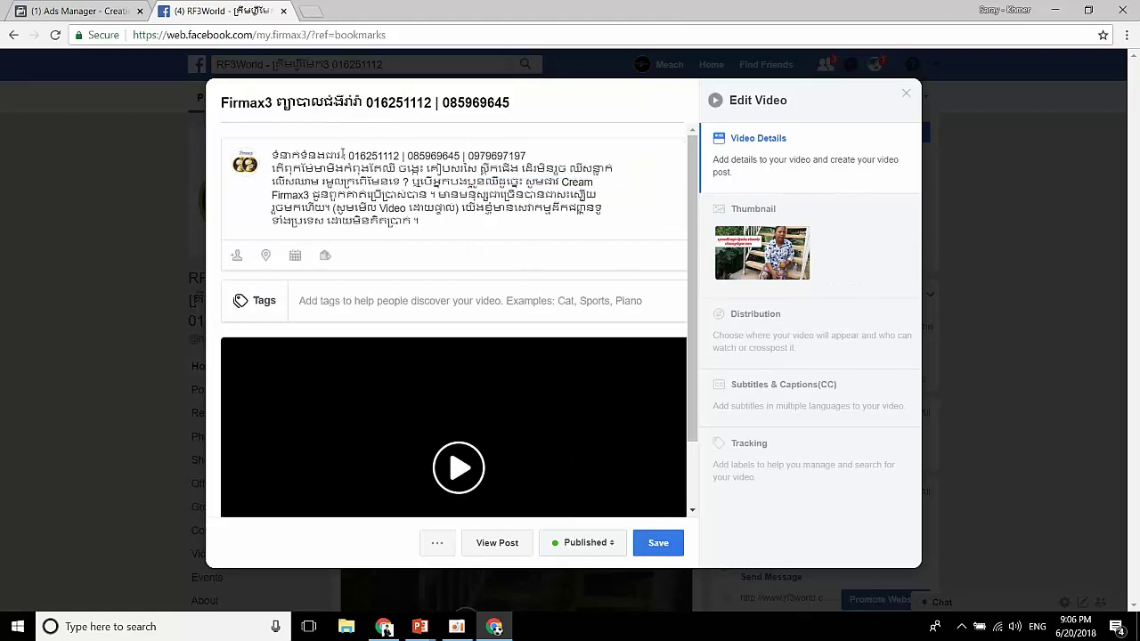
drag(343, 155, 252, 160)
text(T)
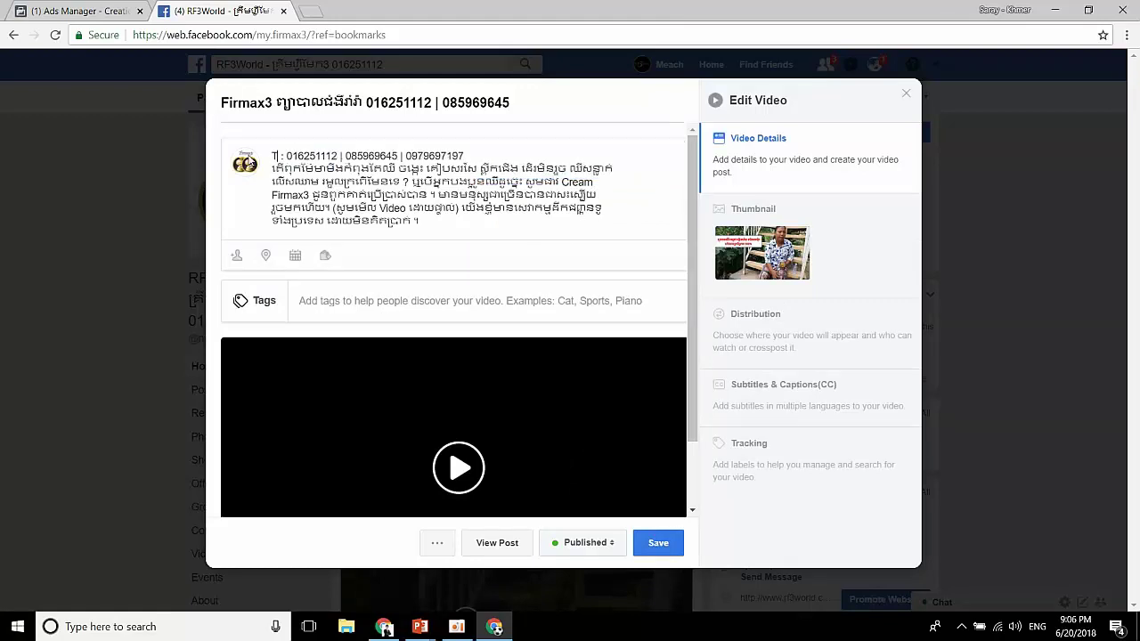
text(el)
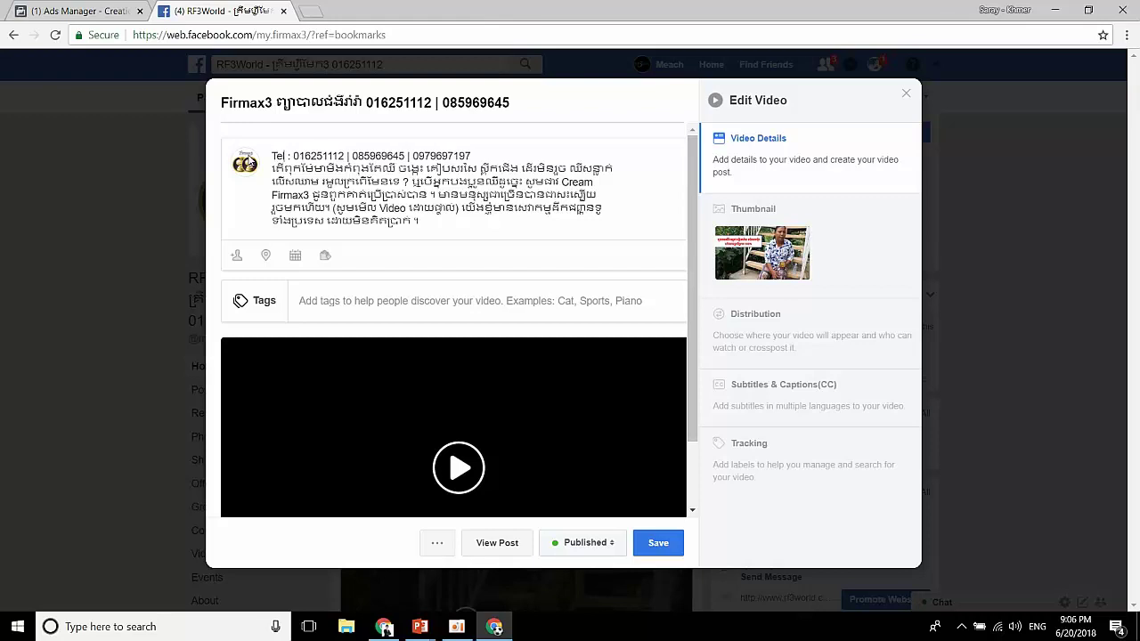
click(660, 544)
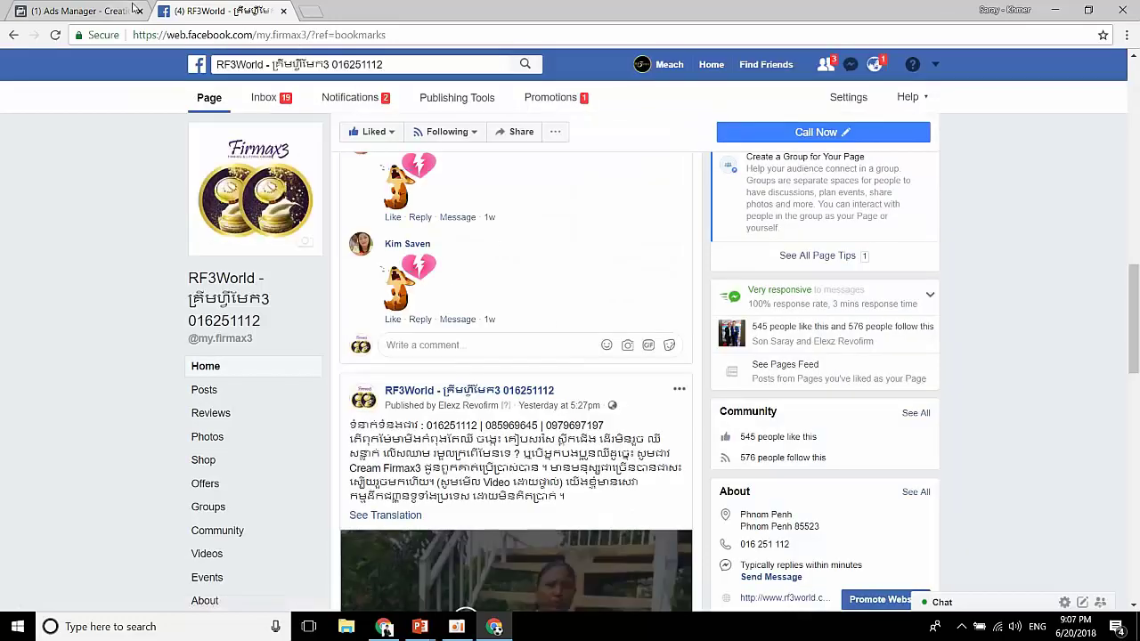
- Return to Ads Manager and change the ad's creative to the page's June 3 post
click(103, 12)
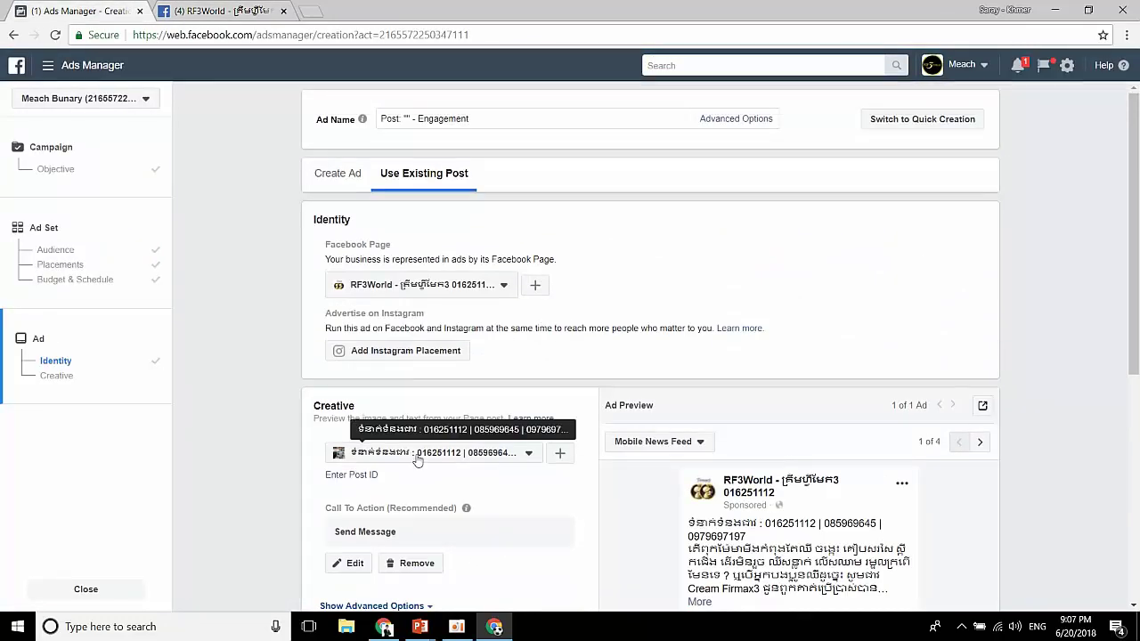
click(419, 456)
click(486, 299)
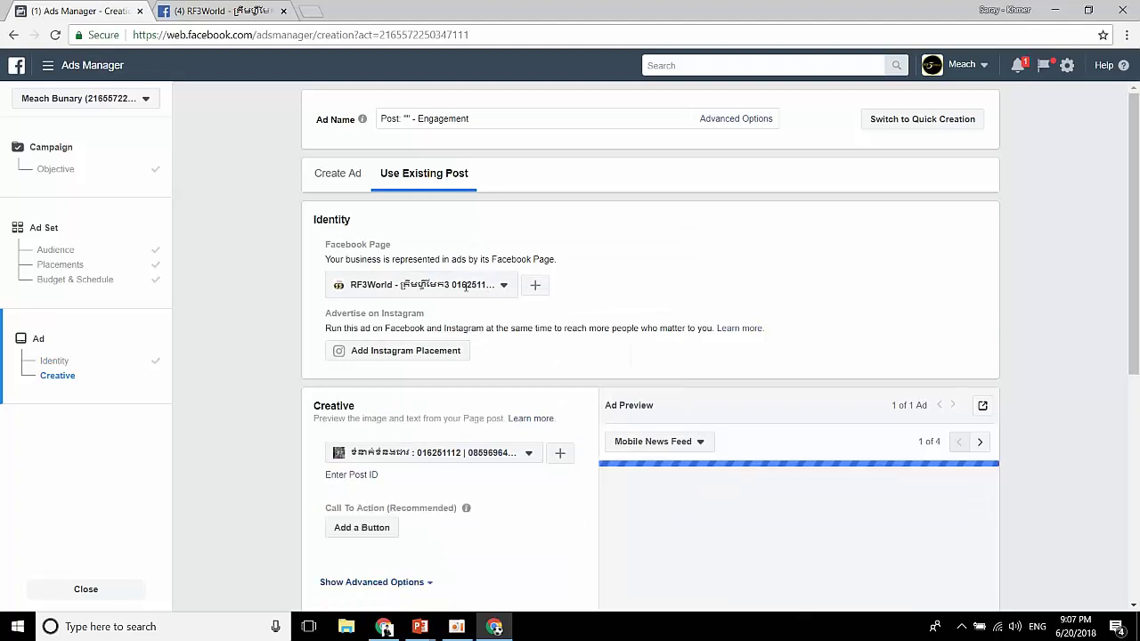
- Change the ad's creative to the page's Tuesday video post
click(470, 454)
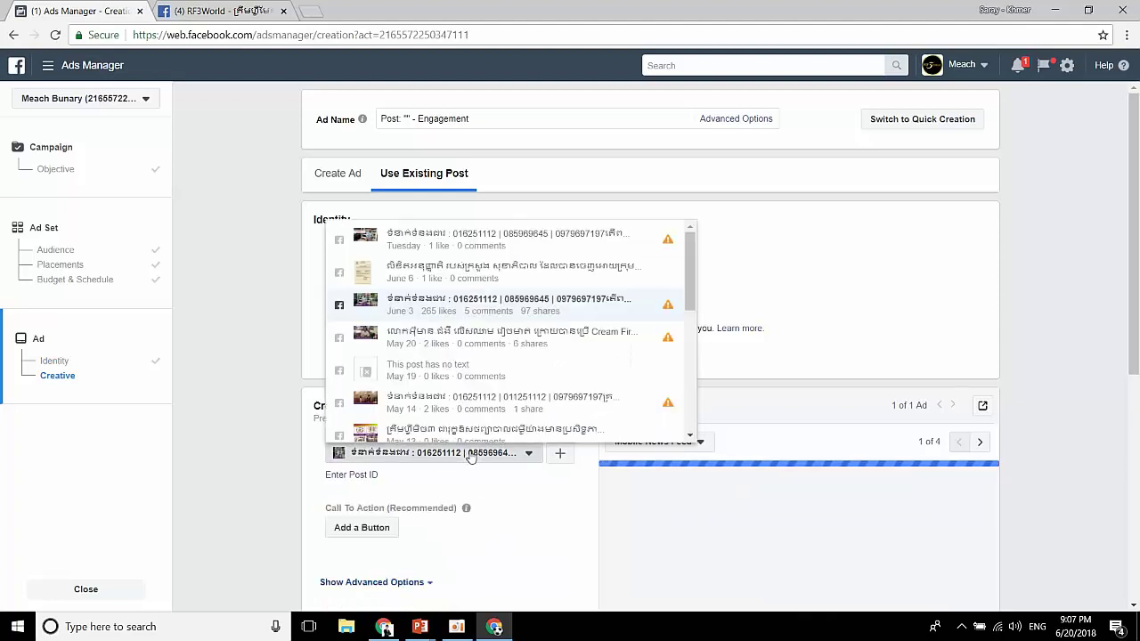
click(513, 250)
scroll(942, 382, down, 3)
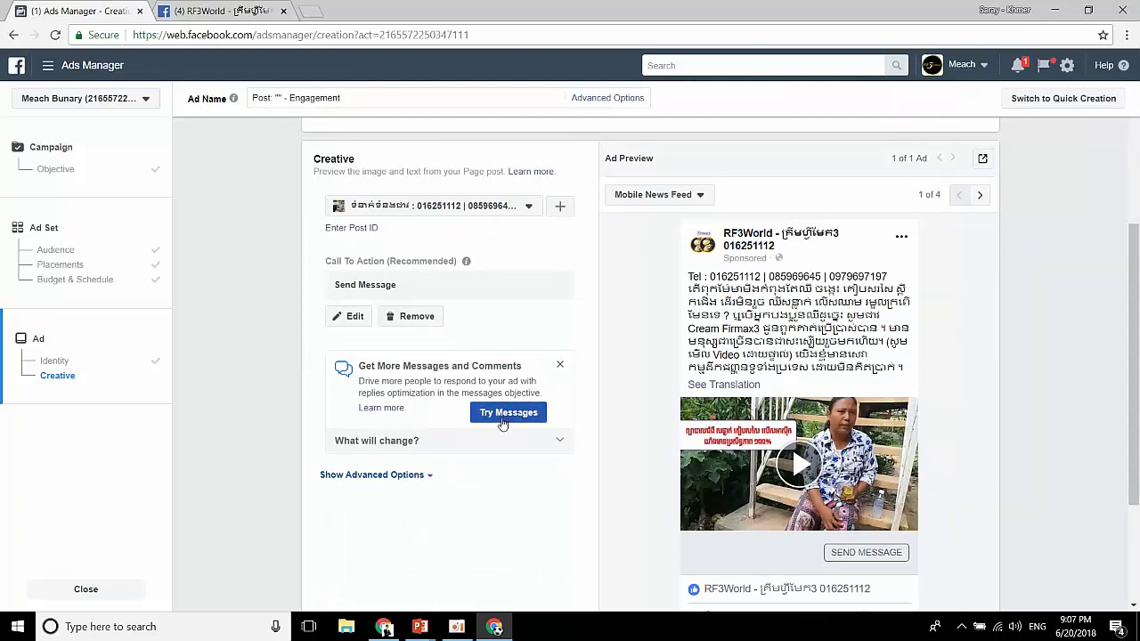
- Dismiss the Get More Messages and Comments suggestion and remove the Send Message call to action from the ad
click(560, 365)
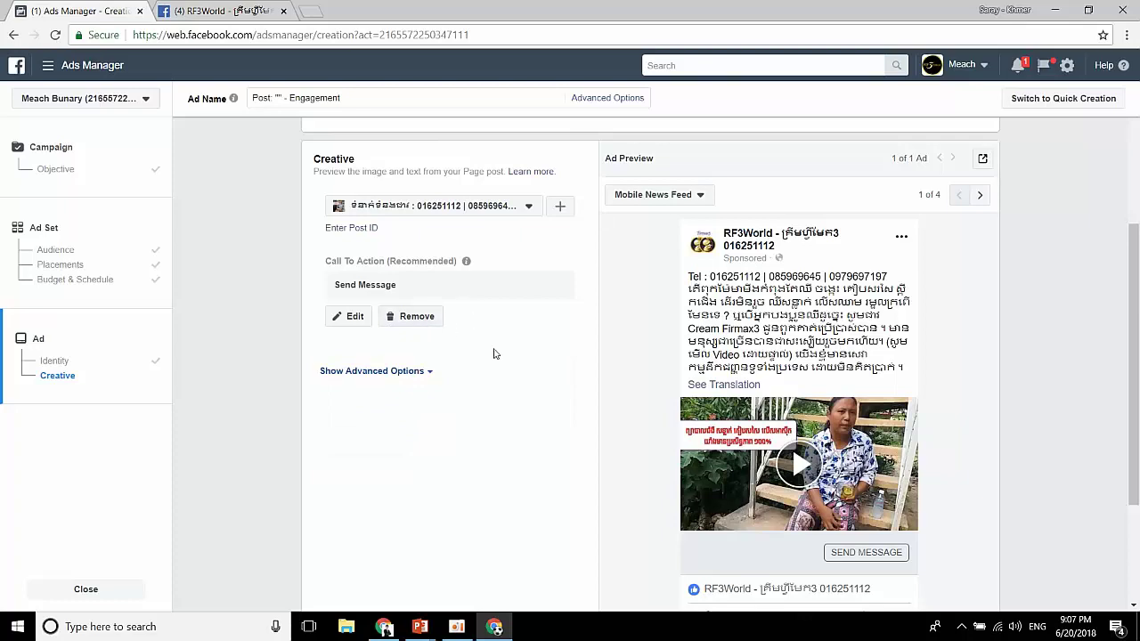
click(415, 316)
click(696, 288)
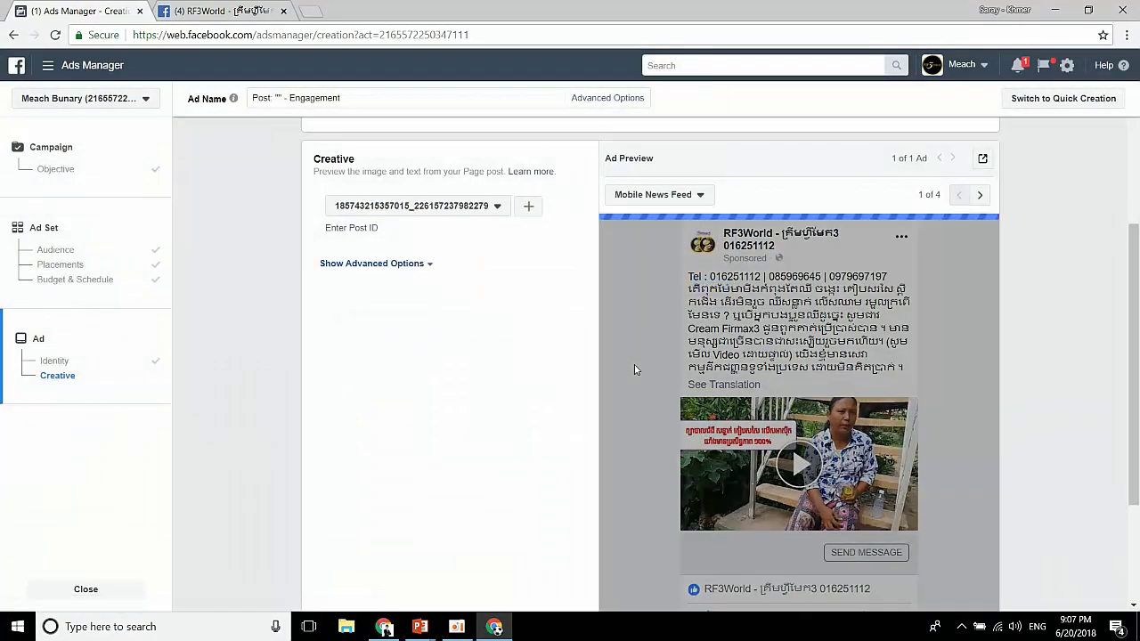
- Check the ad's creative settings and Mobile News Feed preview, and confirm the ad to submit the campaign
scroll(635, 370, down, 2)
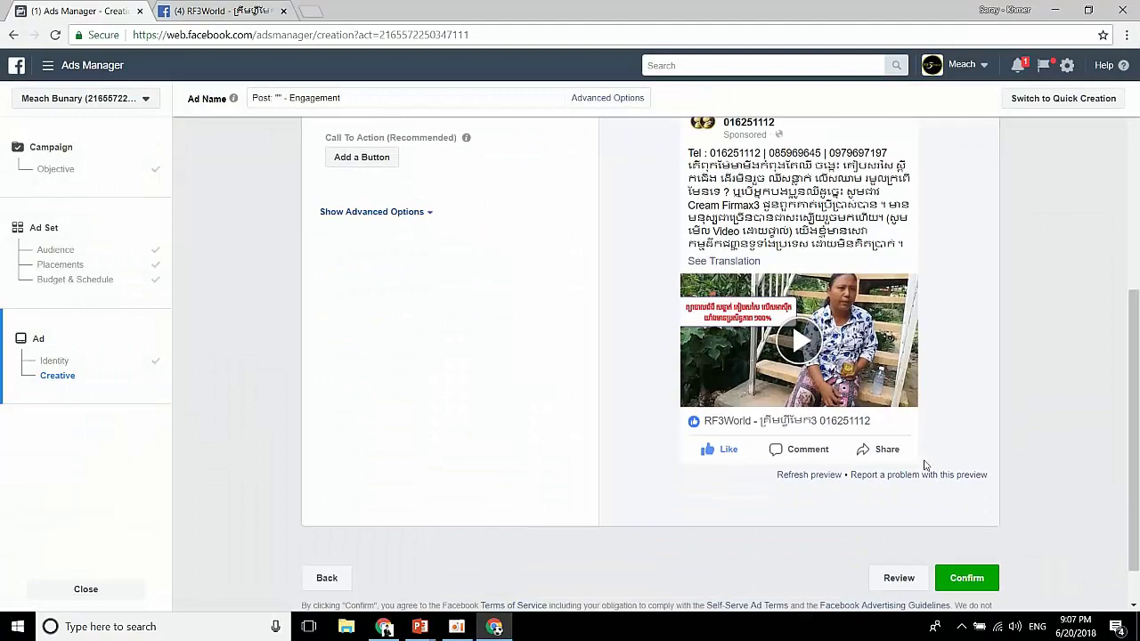
scroll(926, 378, up, 4)
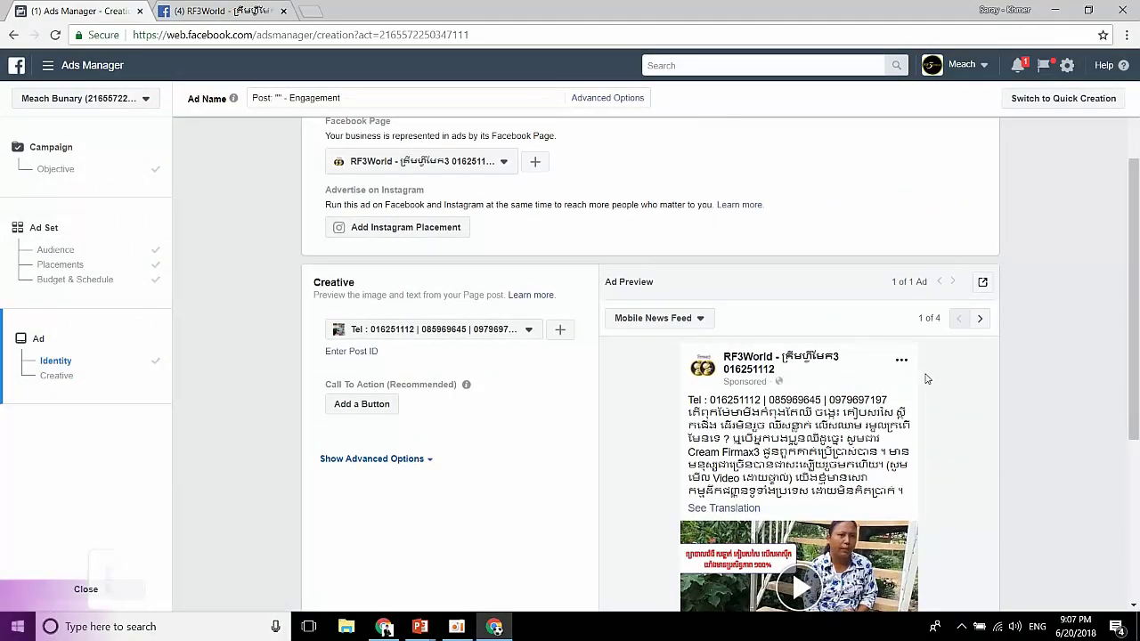
scroll(639, 378, down, 5)
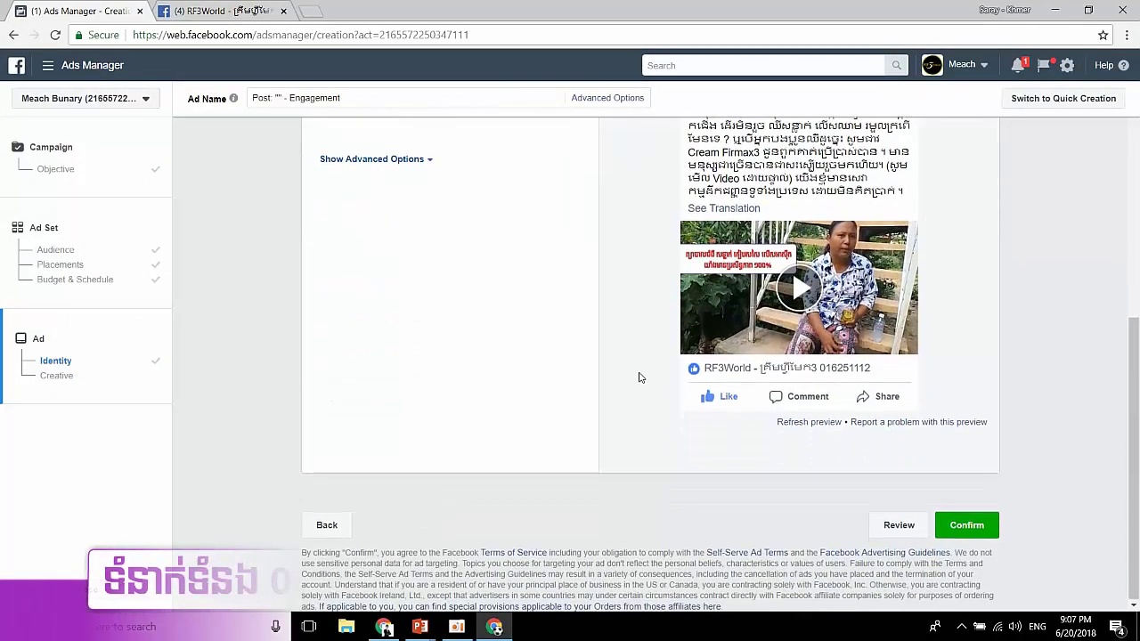
scroll(639, 377, up, 4)
scroll(639, 378, down, 4)
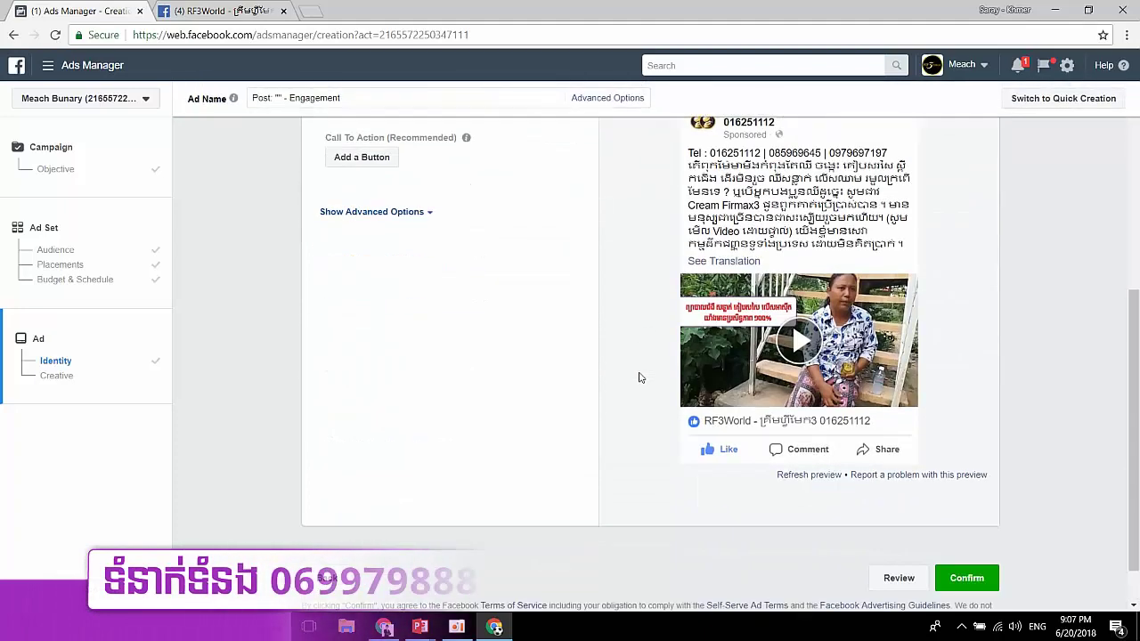
click(975, 583)
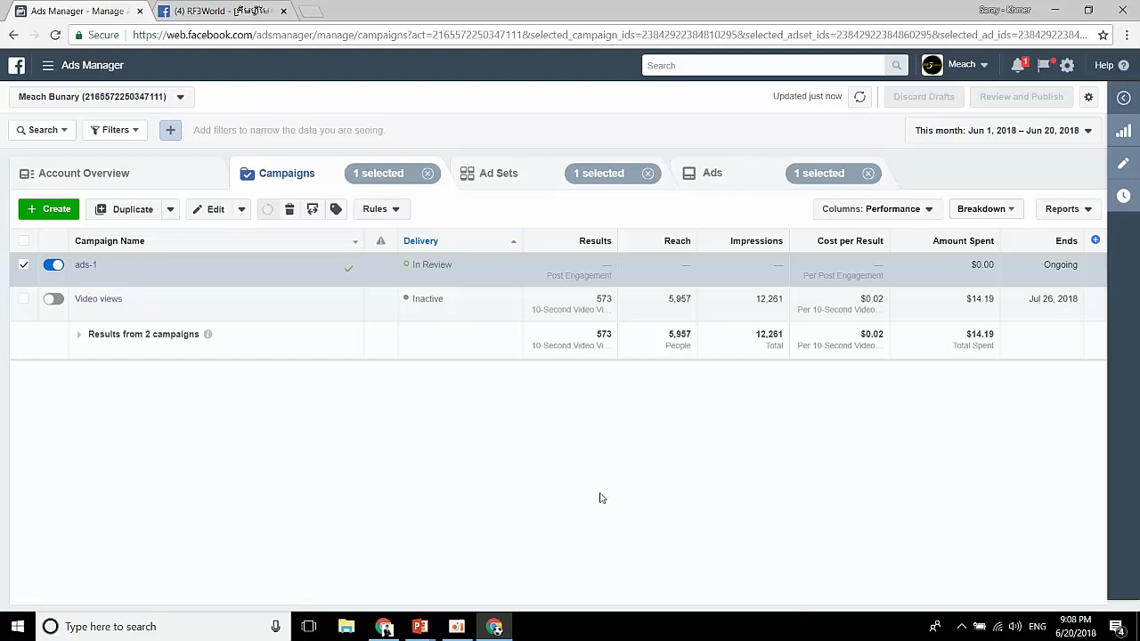
mouse_move(462, 631)
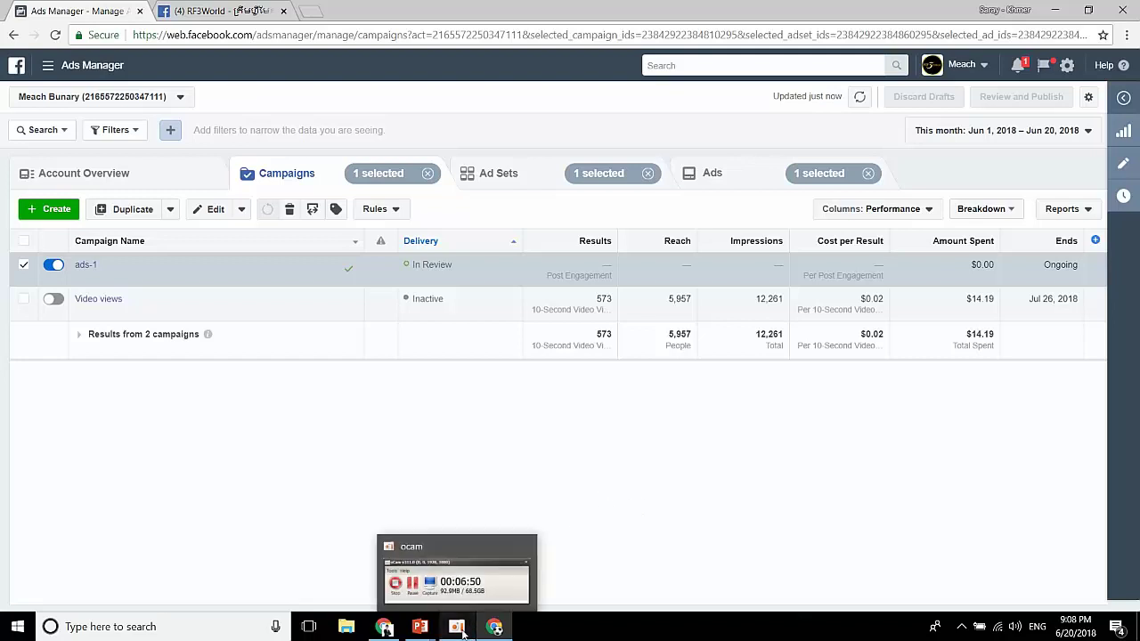
click(456, 579)
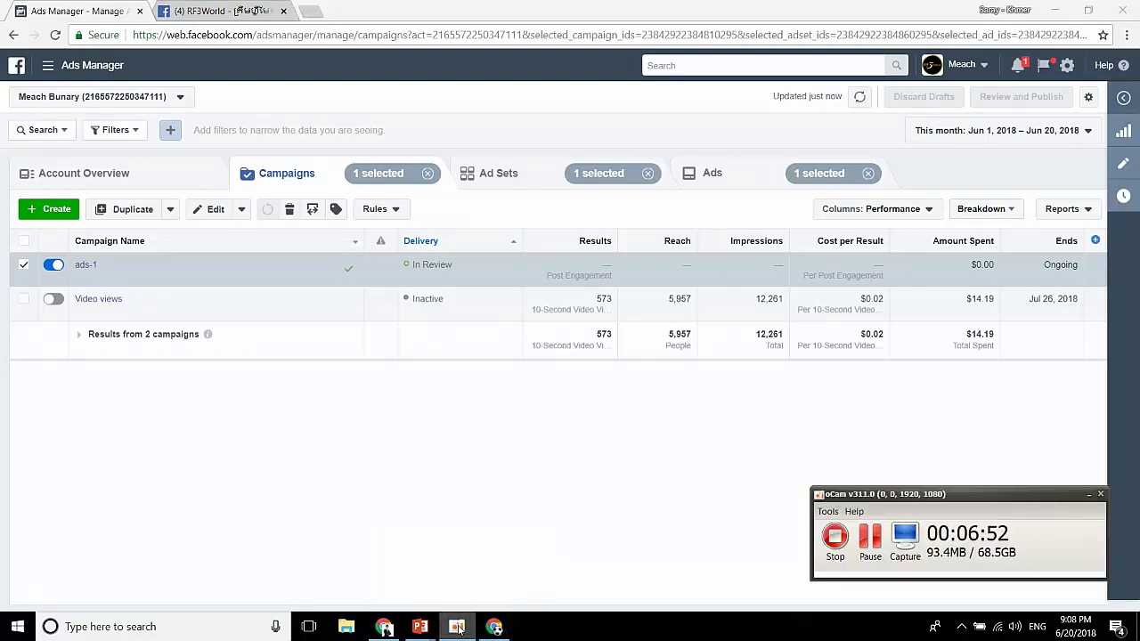